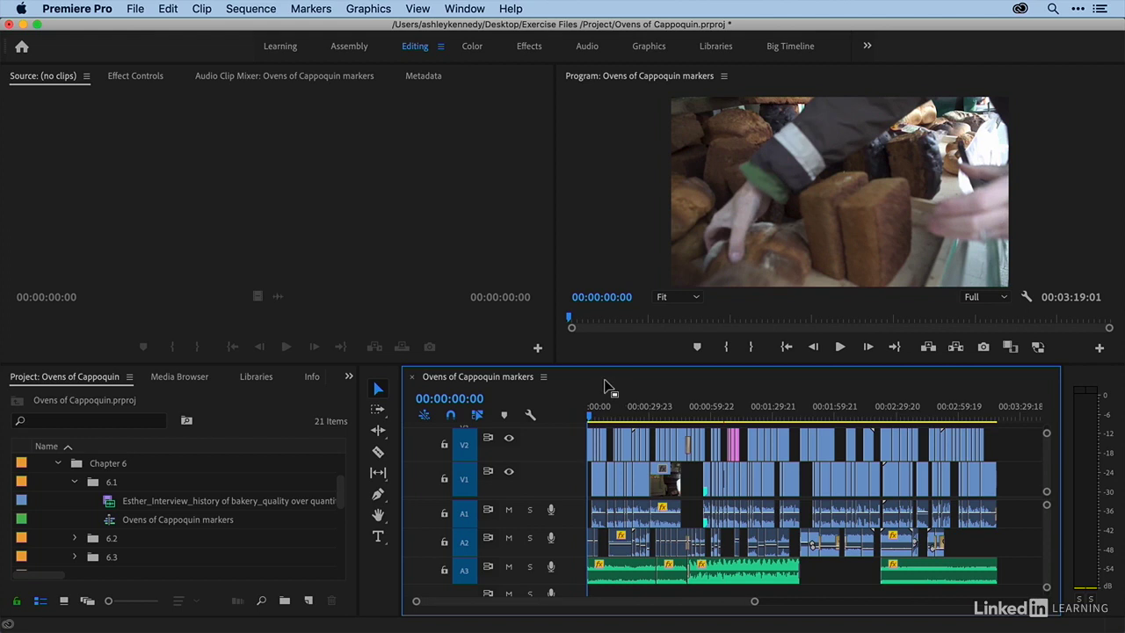
- Add a sequence marker at 00:00:10:06, where the second interview clip begins on V1
key("equal")
key("equal")
key("equal")
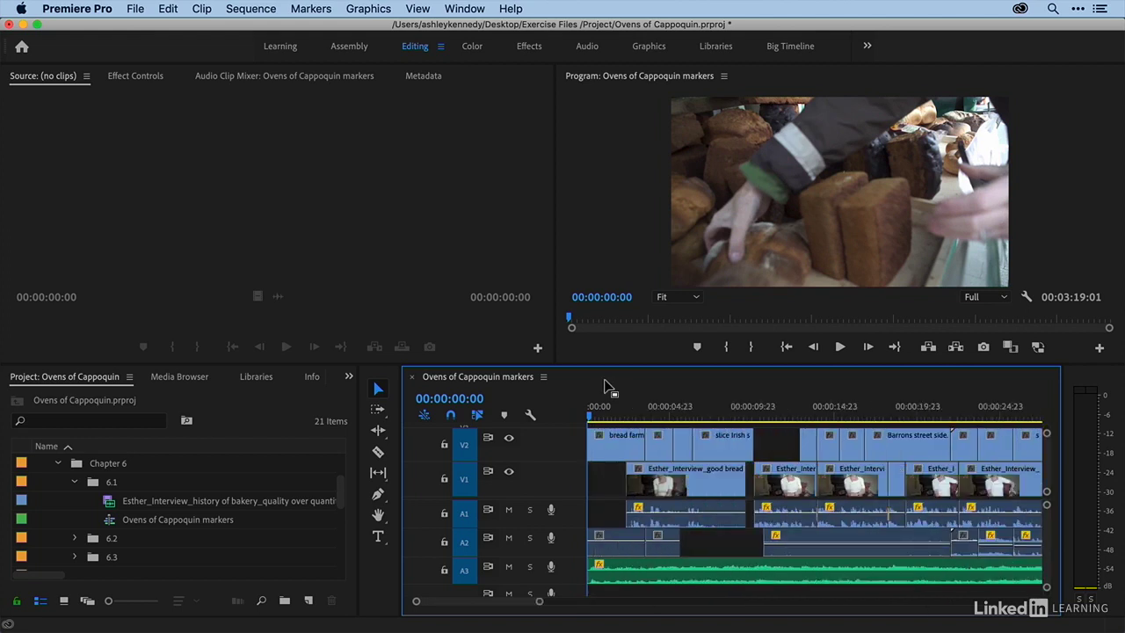
key("equal")
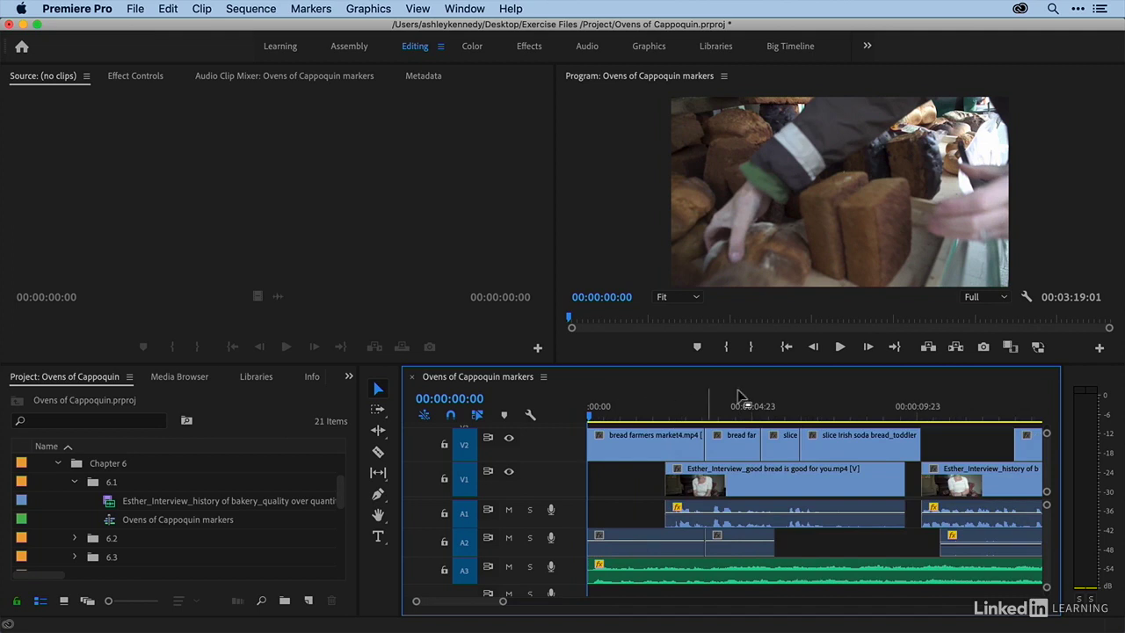
left_click(926, 406)
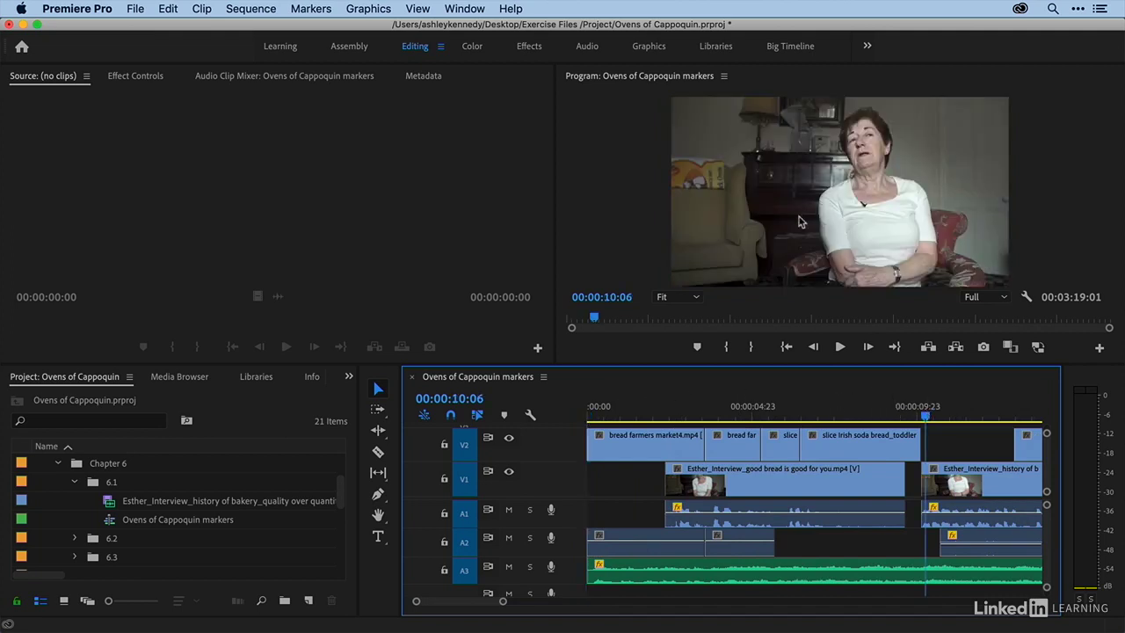
key("minus")
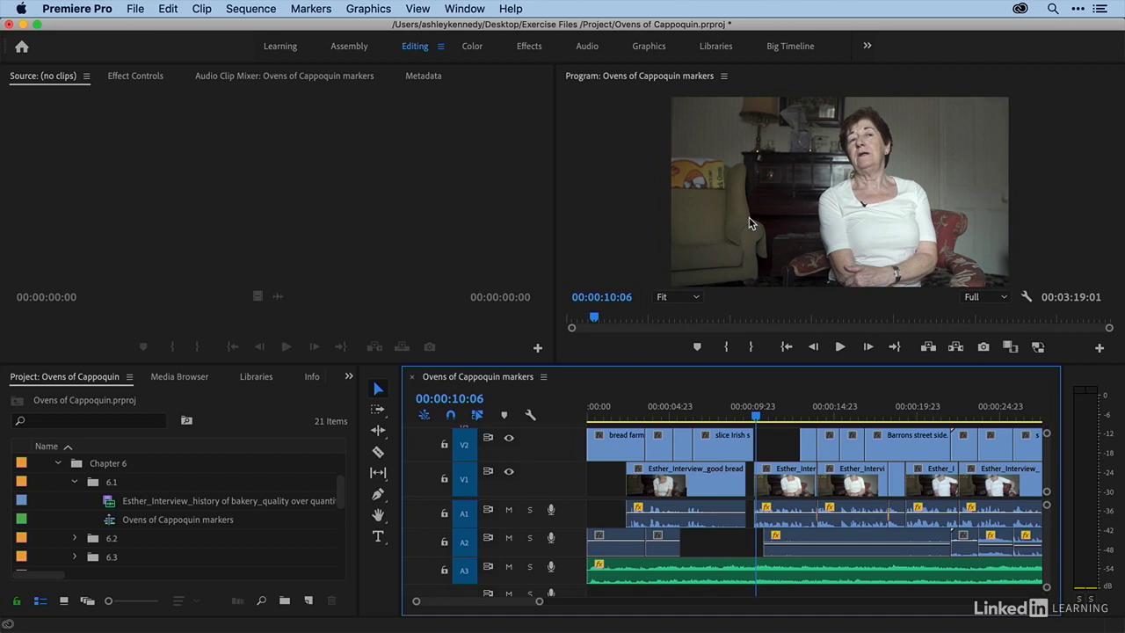
left_click(773, 439)
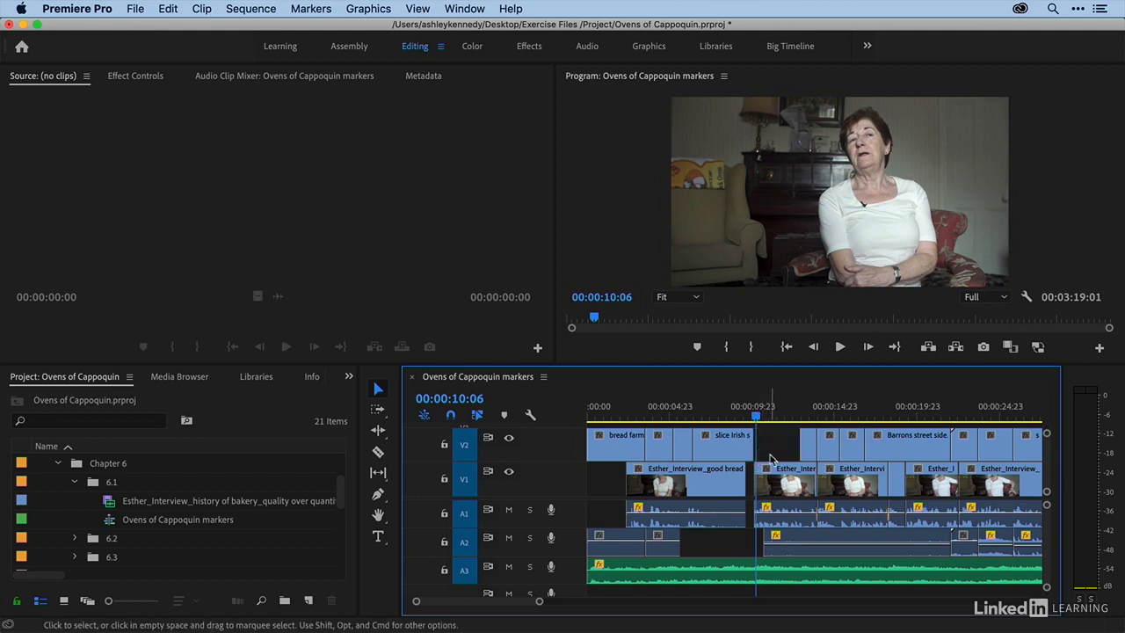
left_click(778, 486)
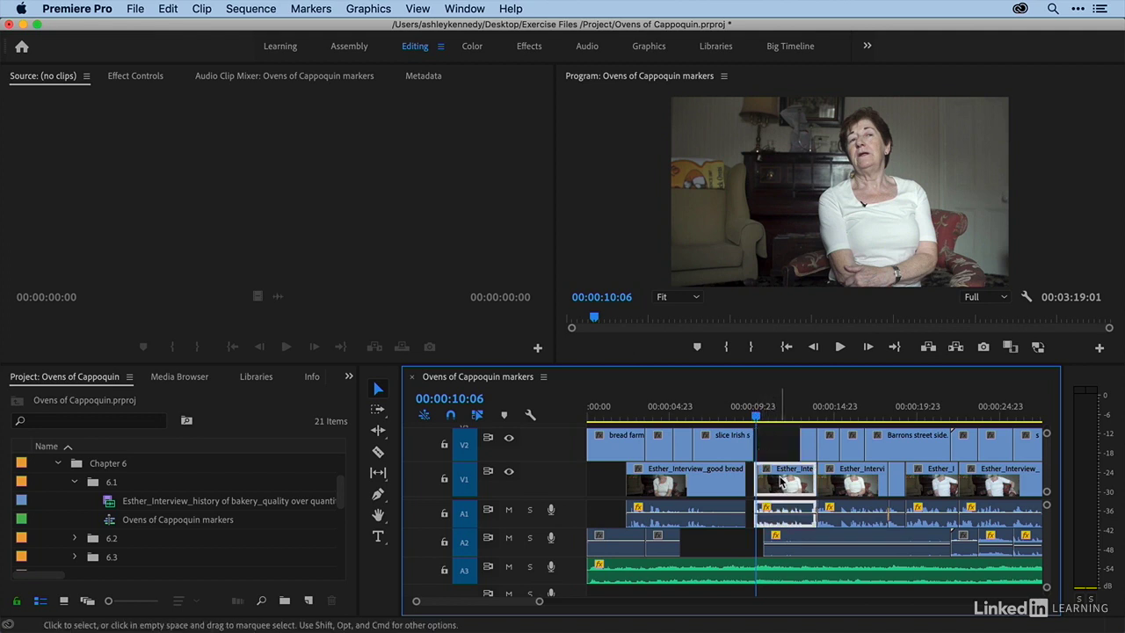
left_click(778, 451)
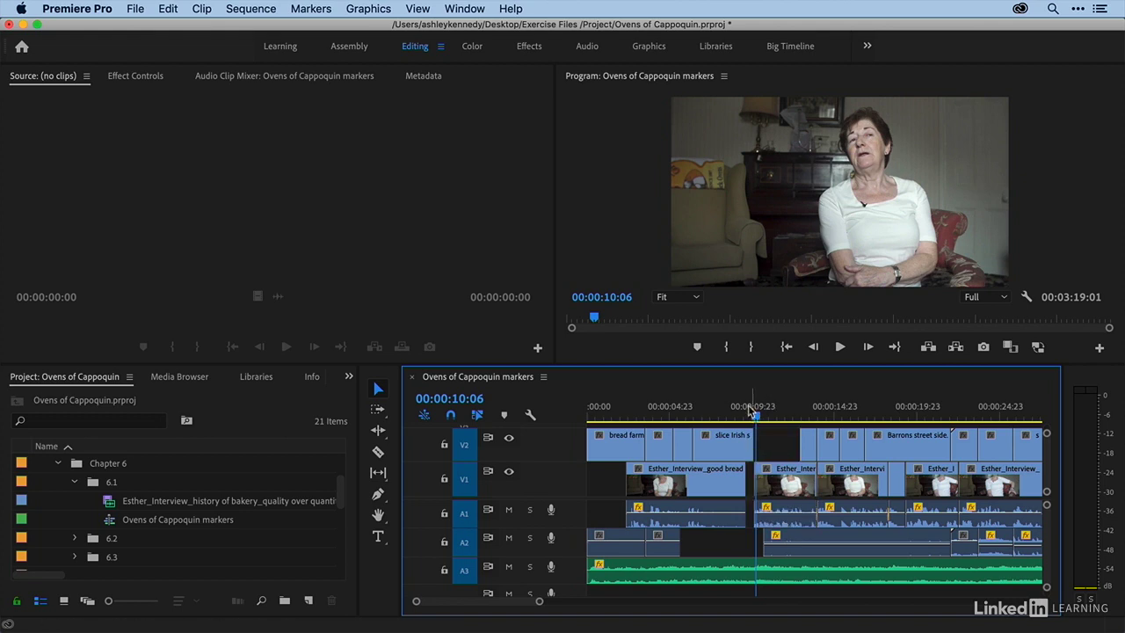
left_click(504, 415)
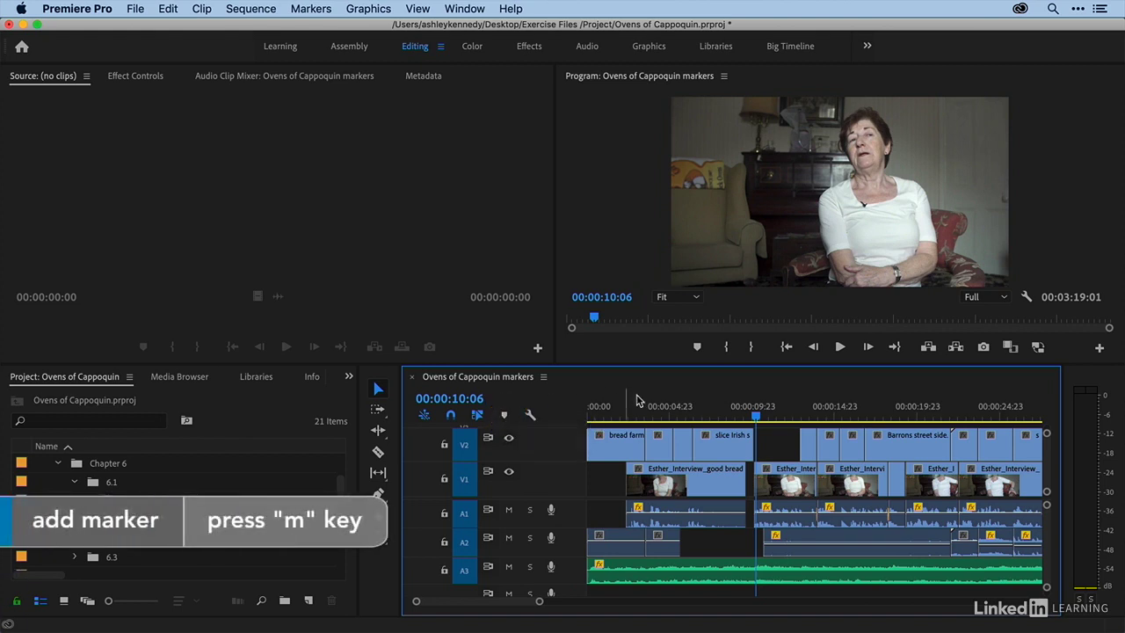
key("m")
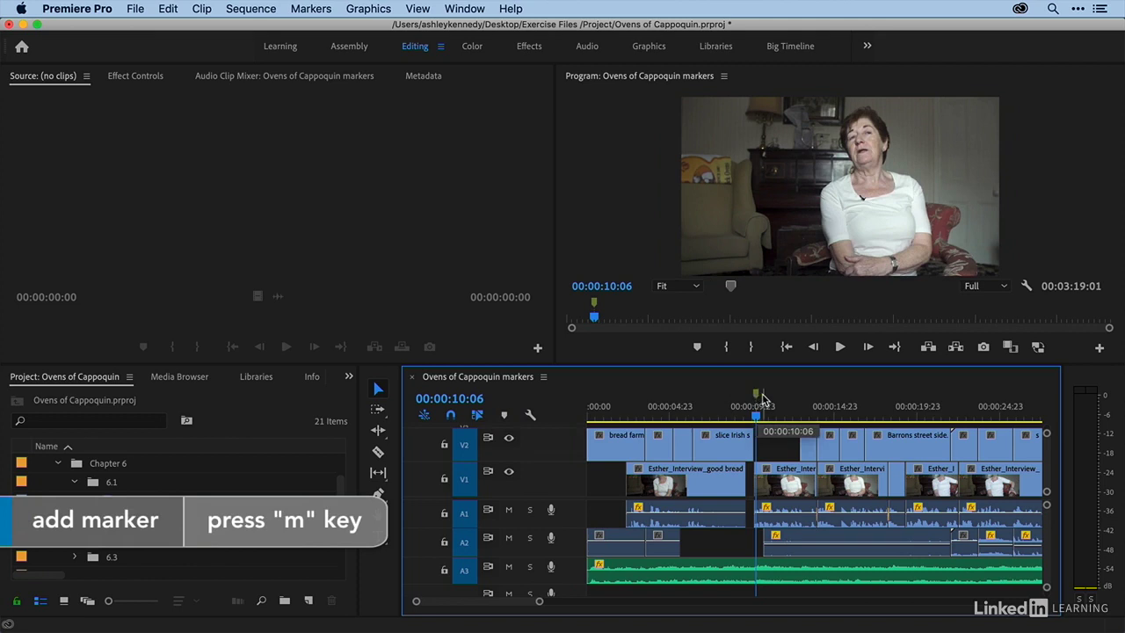
- Name the marker at 00:00:10:06 "Add lower third title" and reopen its settings to check the name
double_click(756, 395)
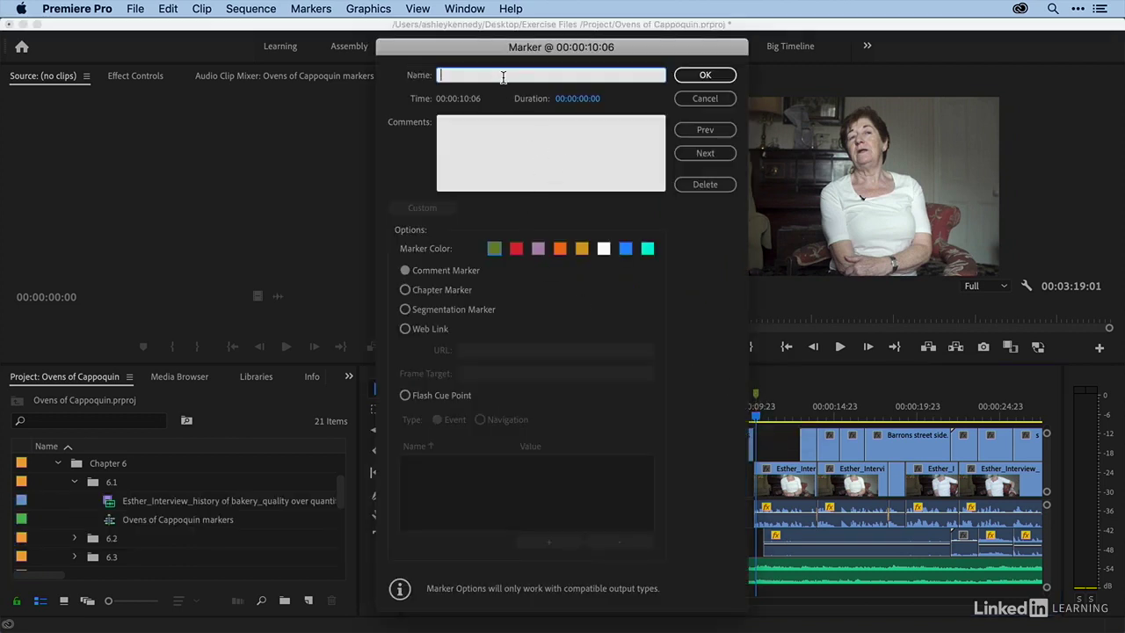
type("Add lower third title")
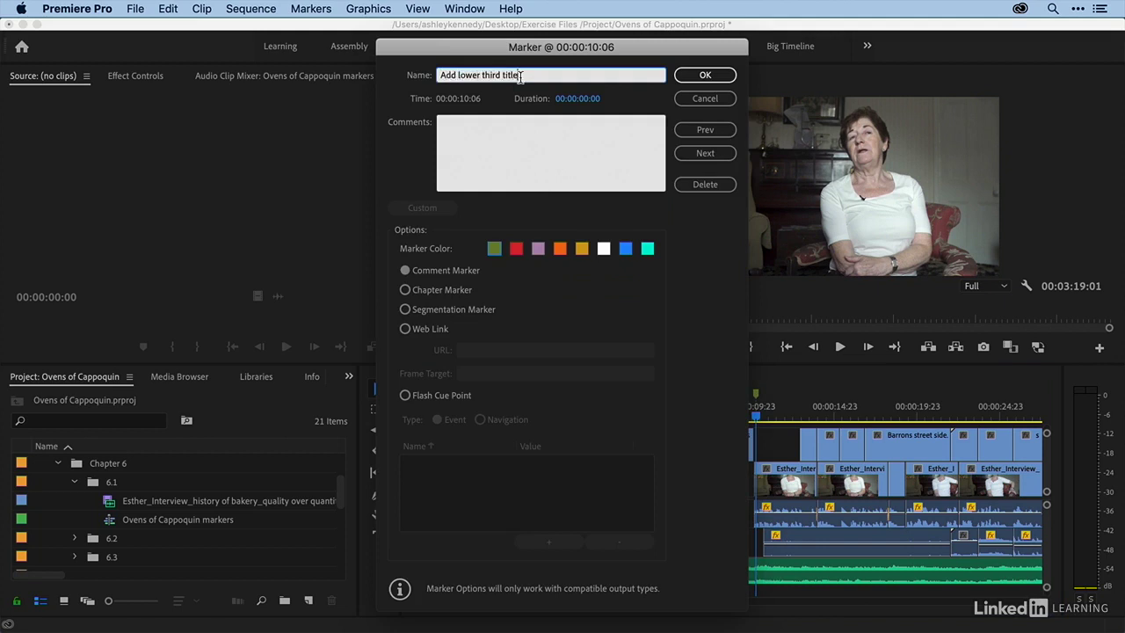
left_click(705, 74)
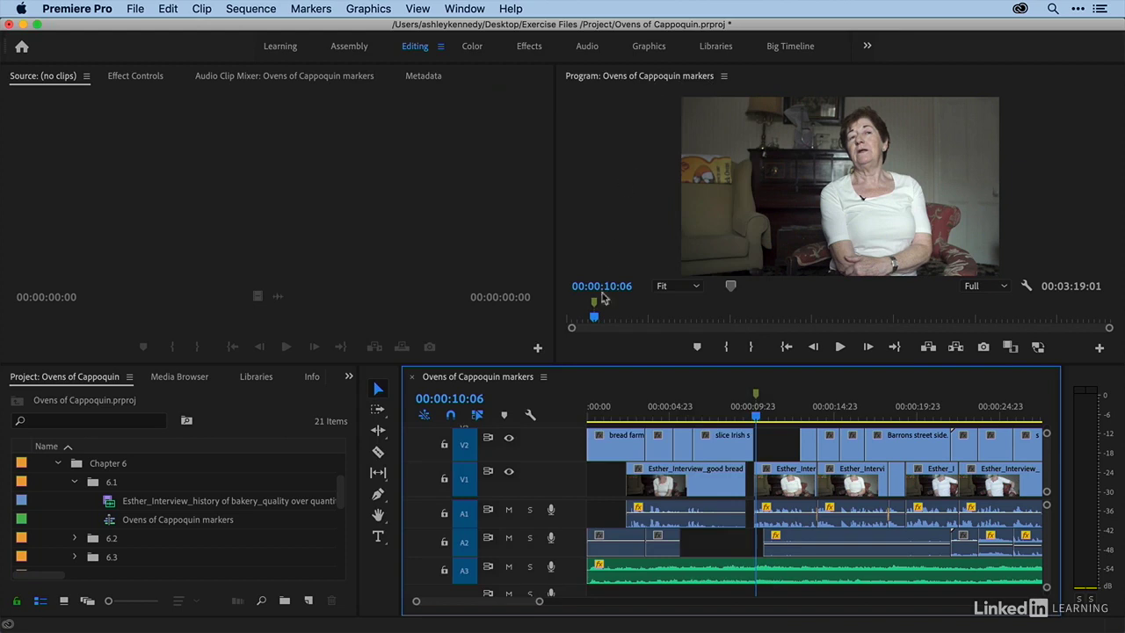
double_click(756, 396)
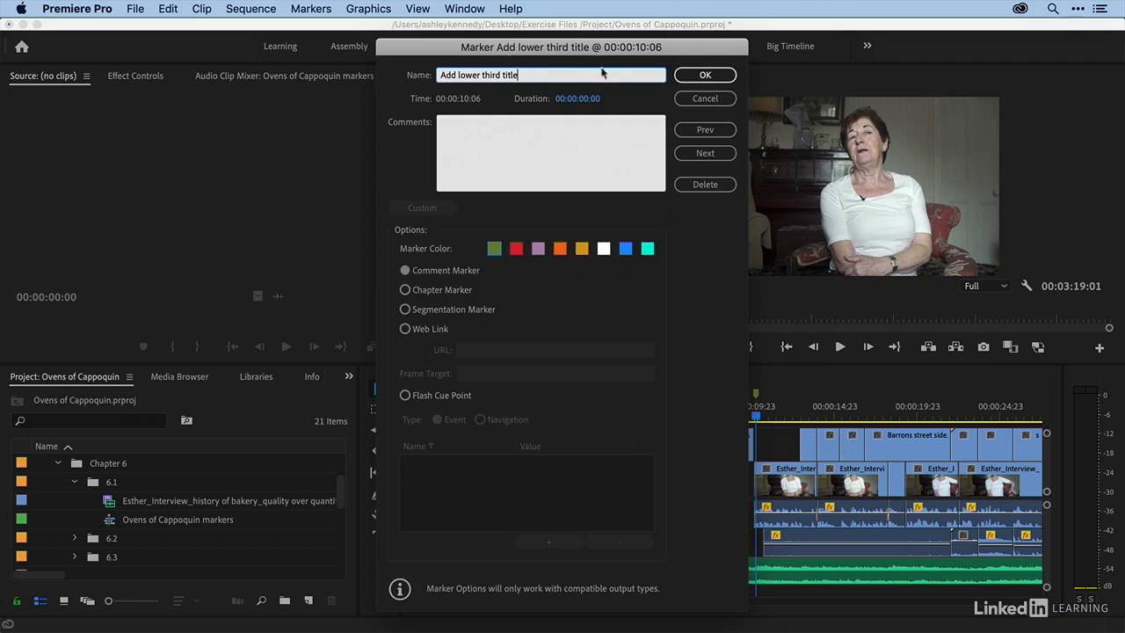
left_click(699, 97)
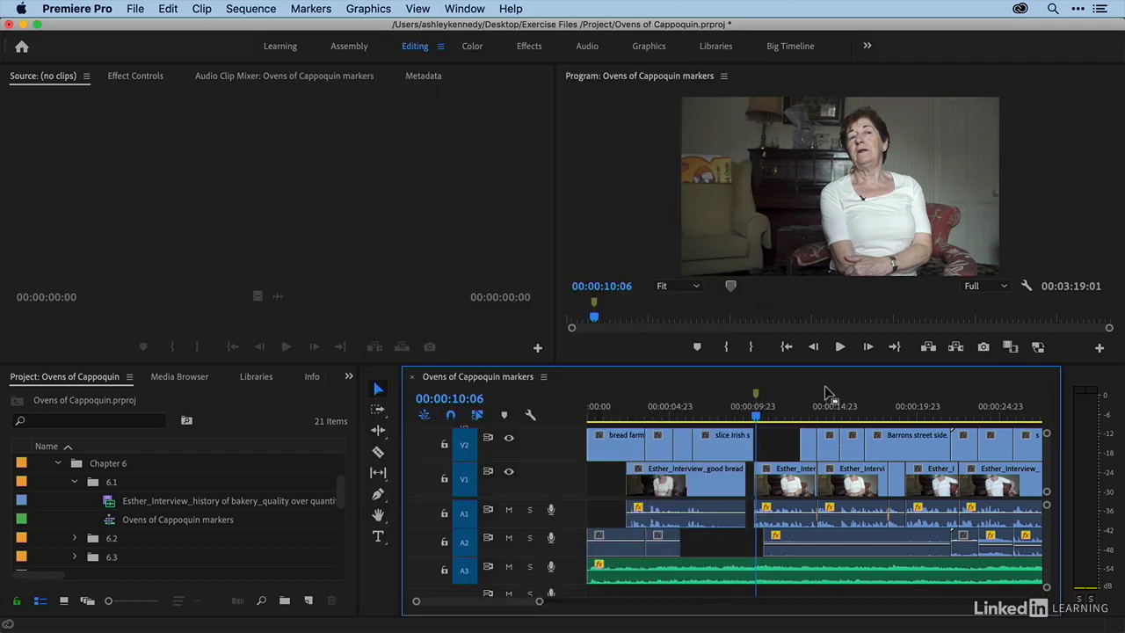
- Add a second sequence marker at 00:02:22:14, near the start of the load oven.mp4 clip
type("22200")
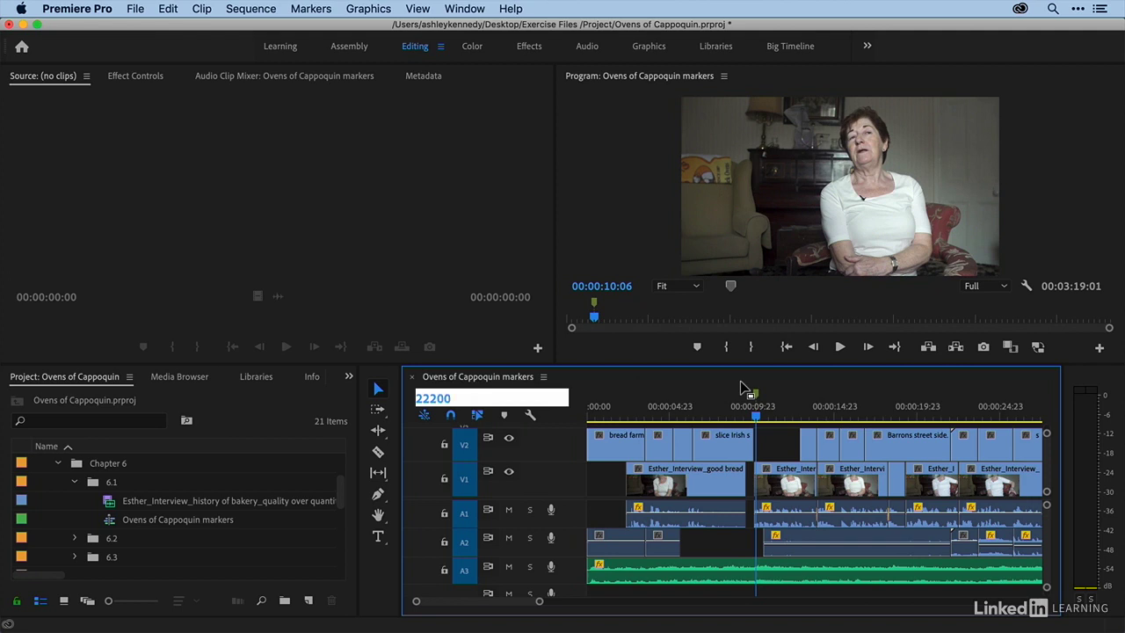
key("Return")
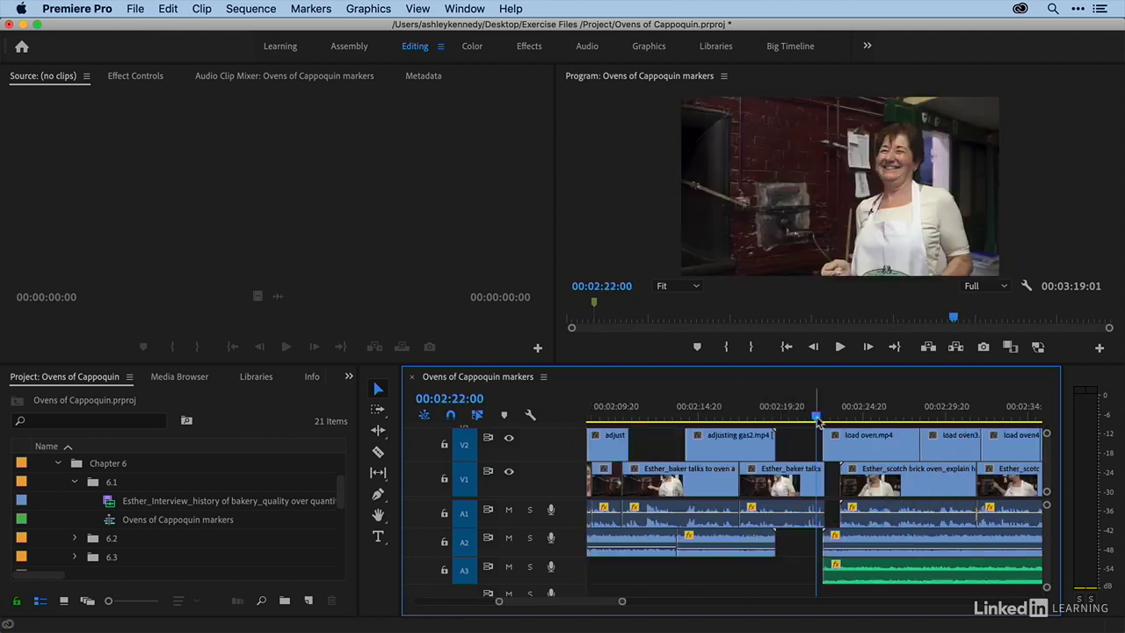
left_click_drag(817, 420, 827, 417)
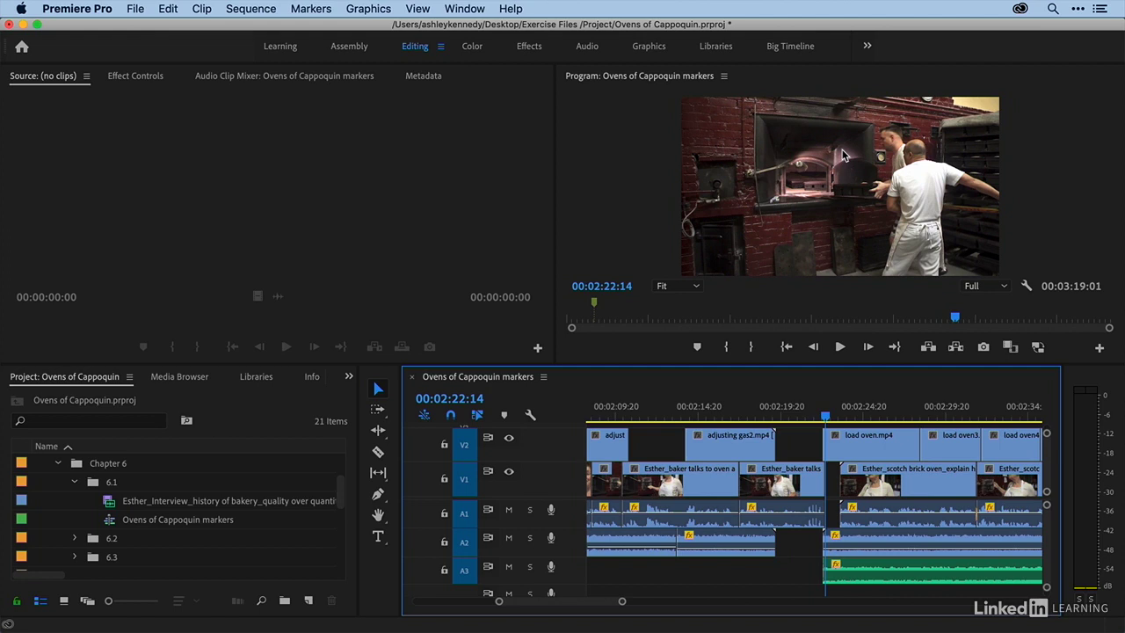
key("m")
- Name the new marker "Rights check", add the comment "Check talent release" and set its duration to 00:00:06:05
double_click(827, 393)
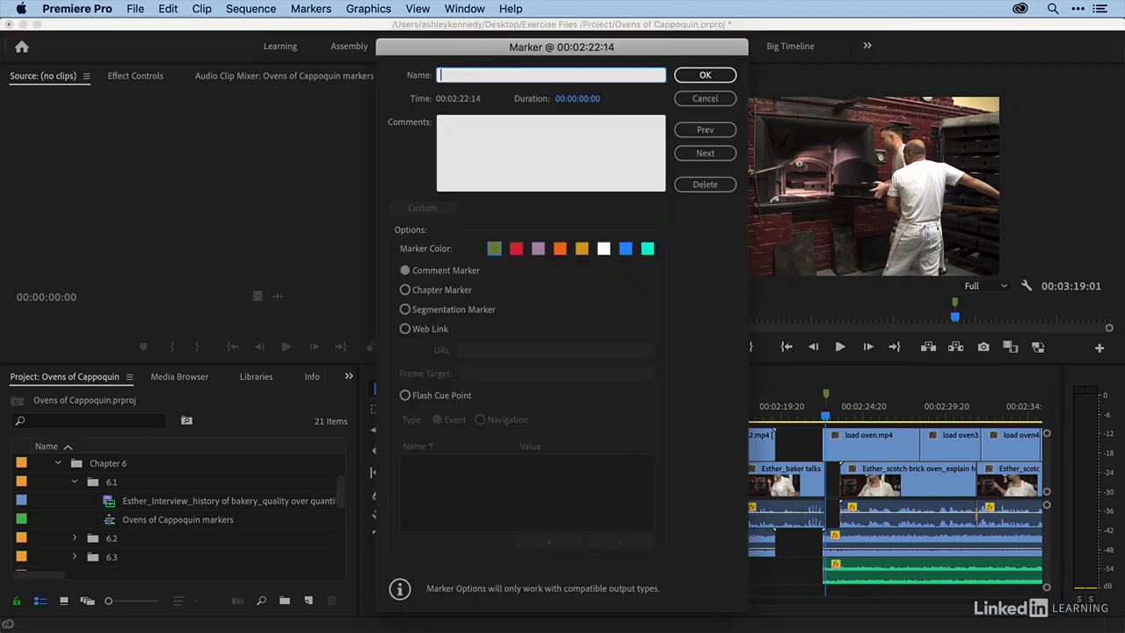
type("Rights check")
left_click(446, 143)
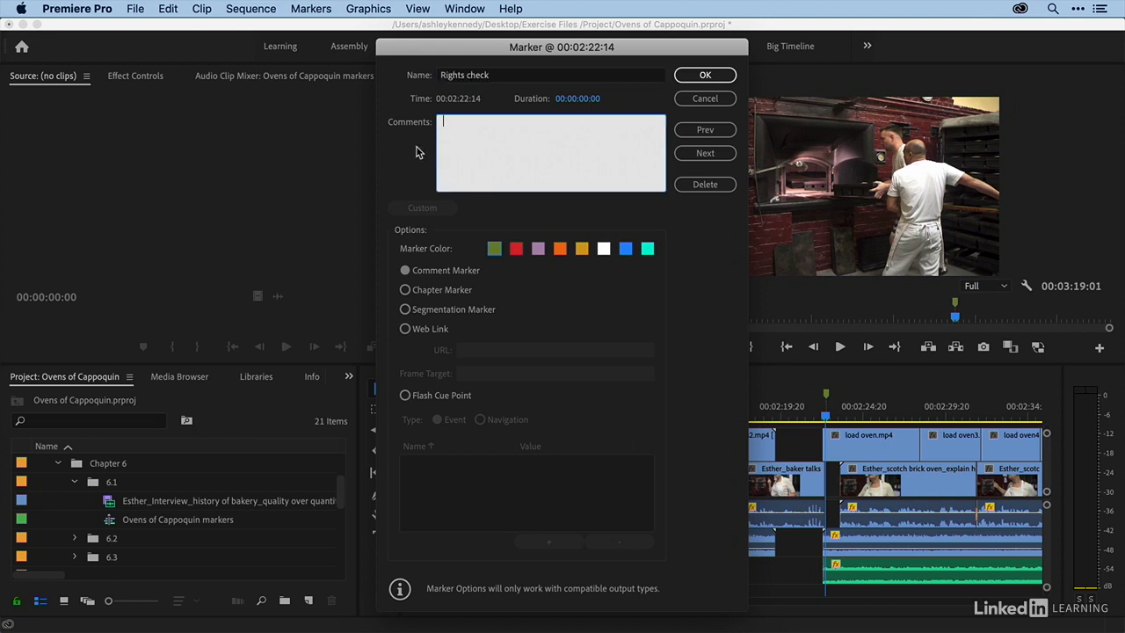
type("Check talent release")
left_click_drag(585, 98, 703, 96)
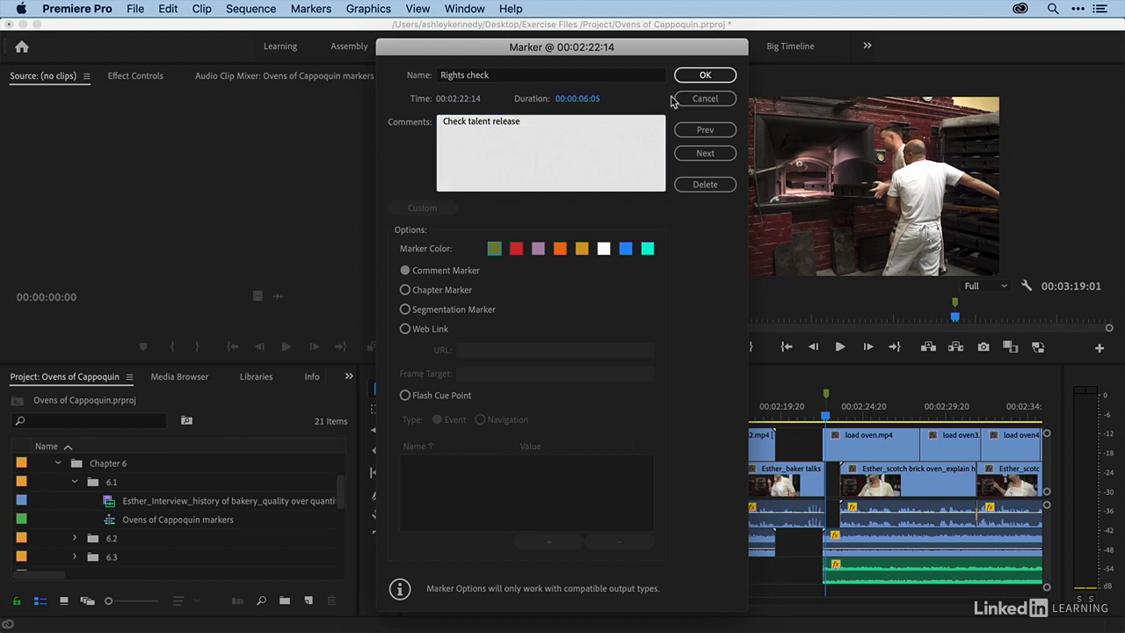
left_click(690, 77)
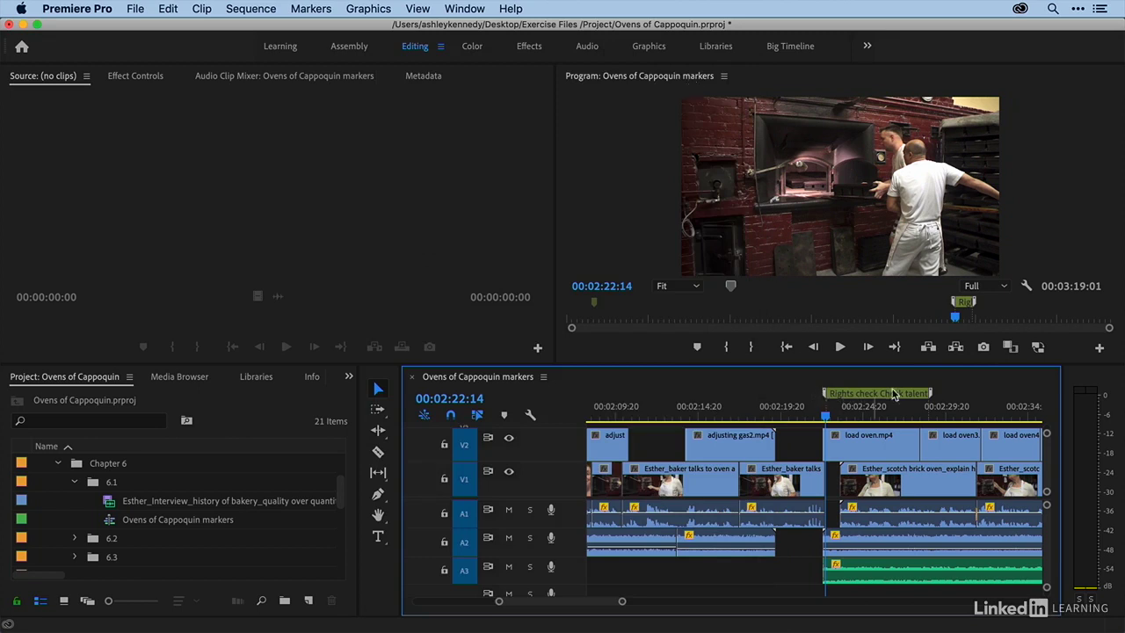
- Extend the Rights check marker in the timeline to the end of the close oven clip, at about 00:02:40:22
mouse_move(864, 398)
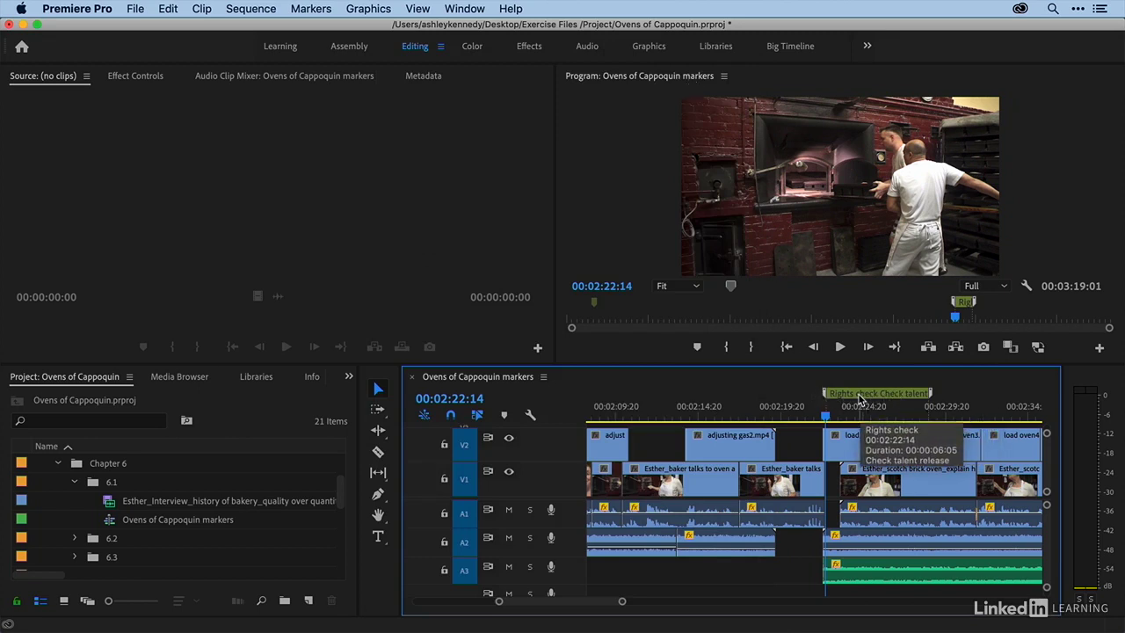
scroll(863, 399, "right", 2)
scroll(862, 400, "right", 5)
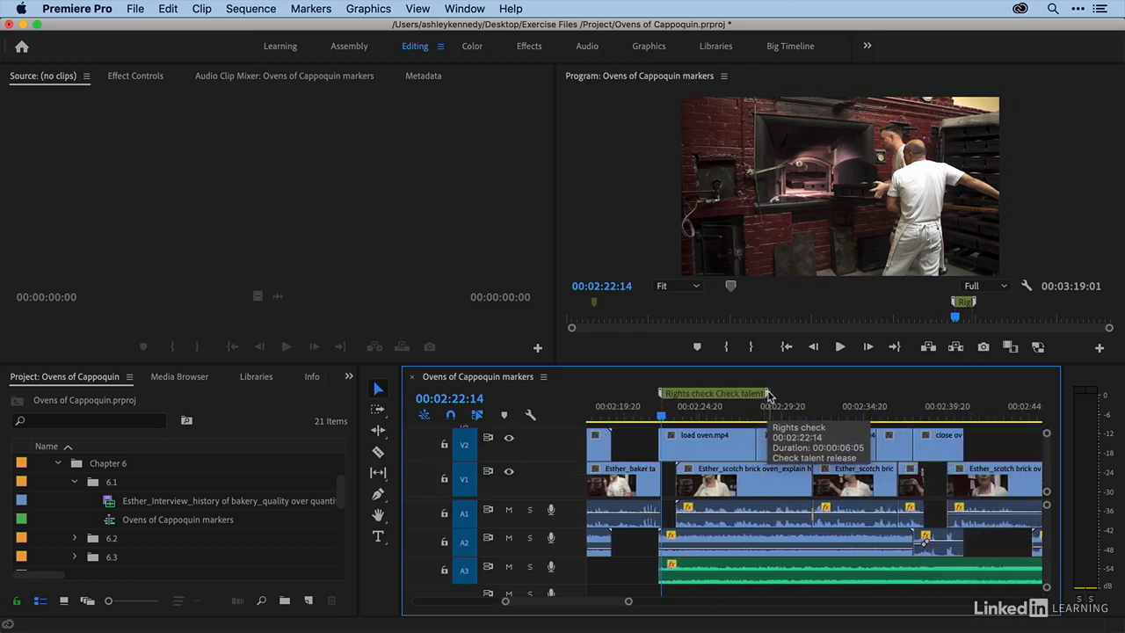
left_click_drag(767, 394, 962, 405)
left_click(962, 405)
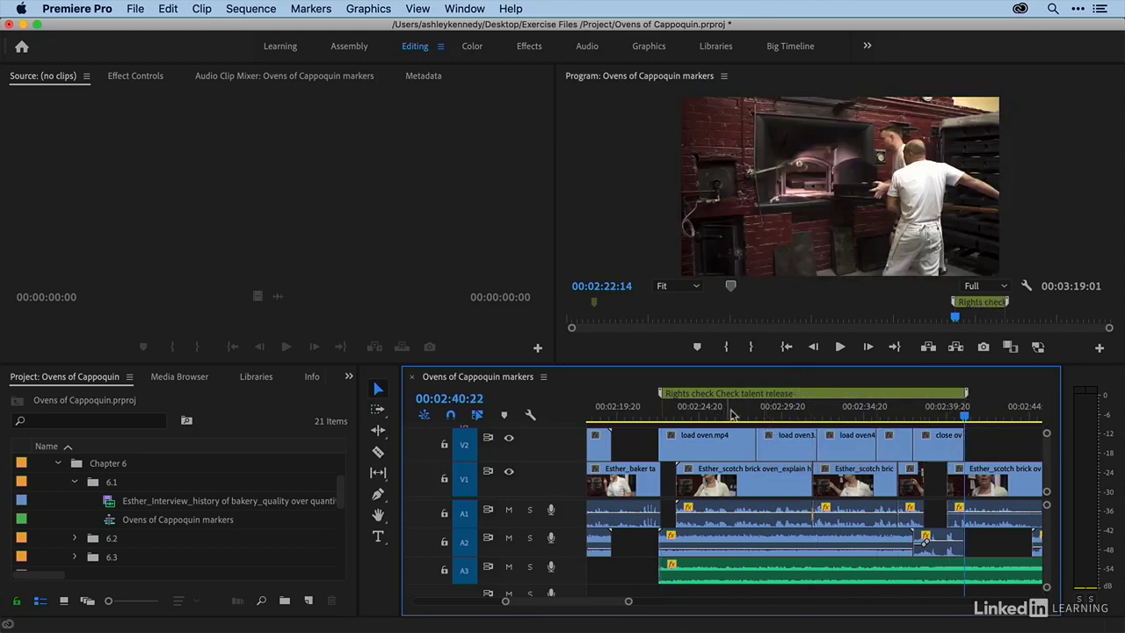
left_click(736, 409)
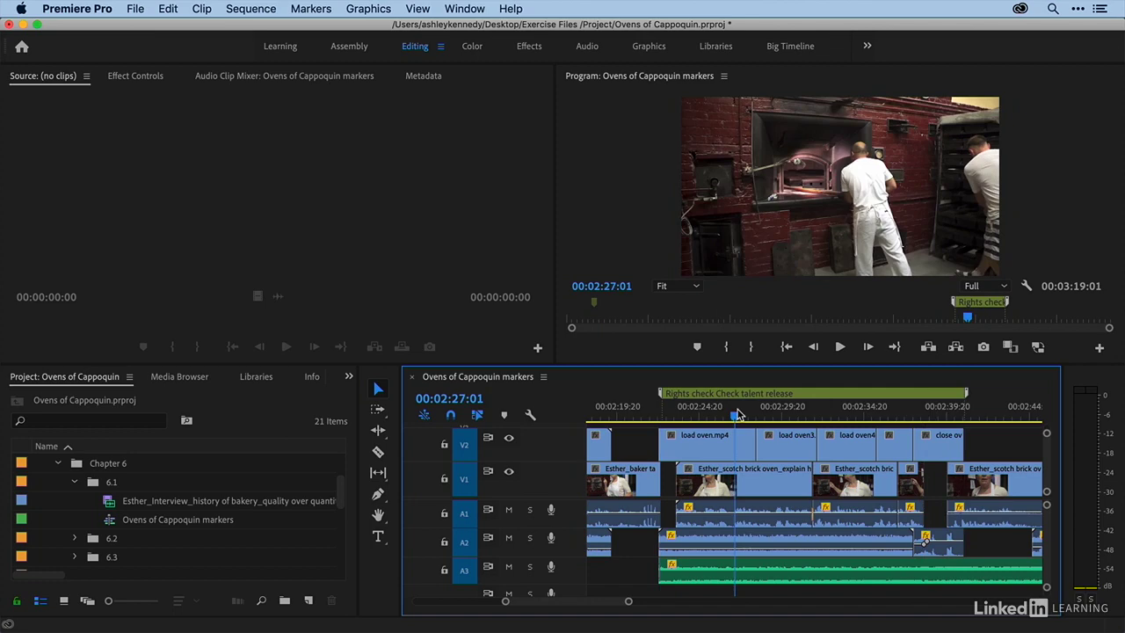
- Stretch the "Add lower third title" marker in the timeline into a range with a duration of 00:00:02:17
left_click(595, 316)
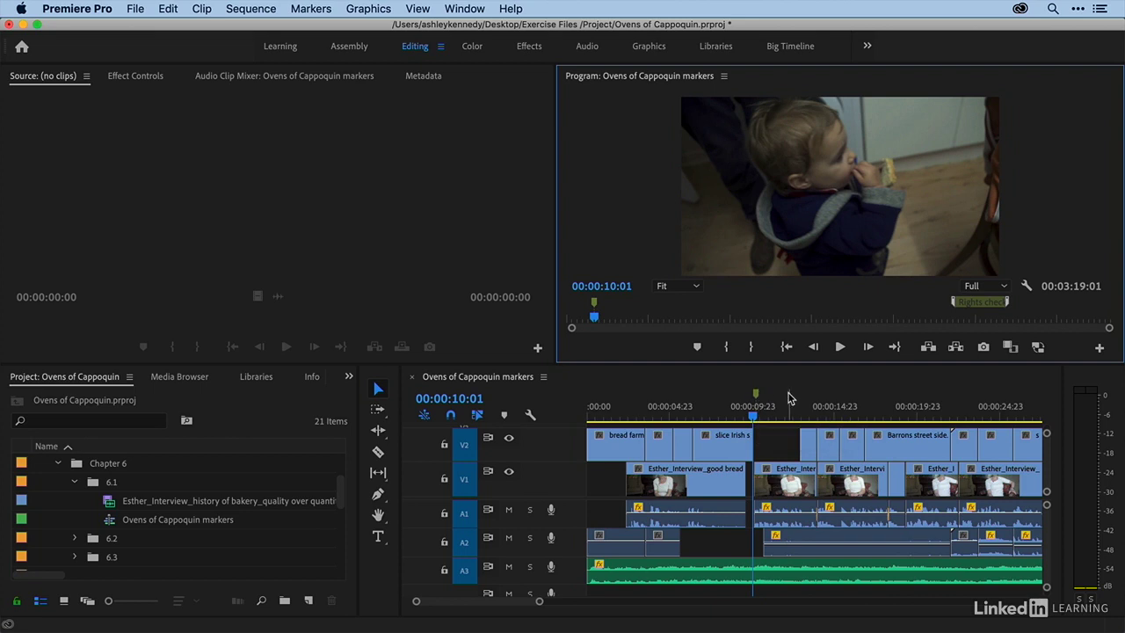
left_click(756, 396)
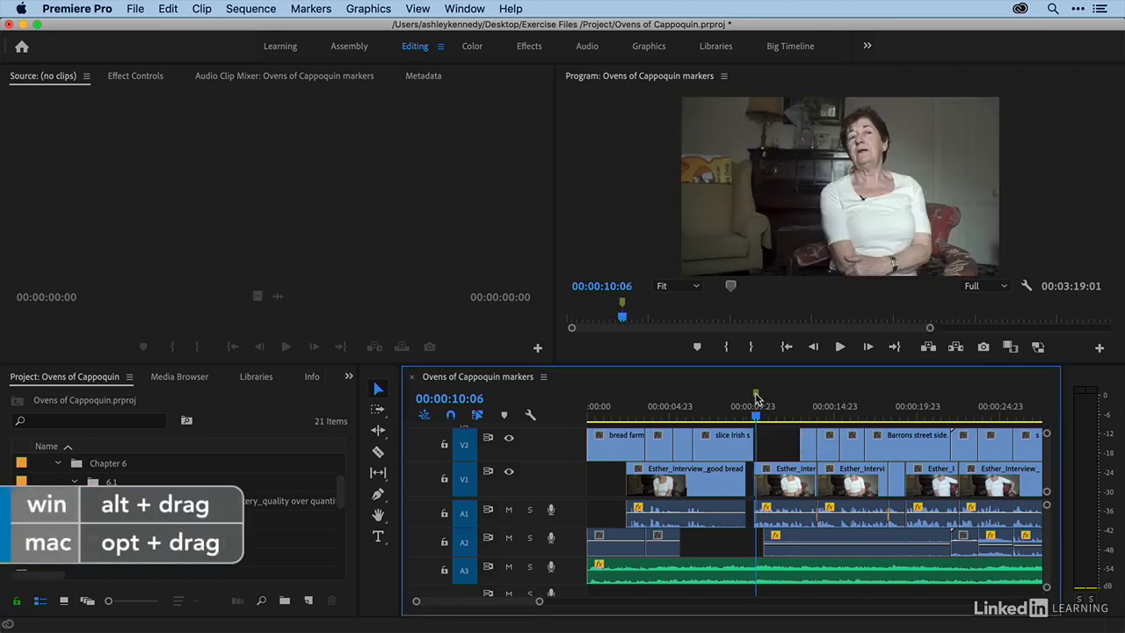
left_click_drag(756, 395, 795, 400)
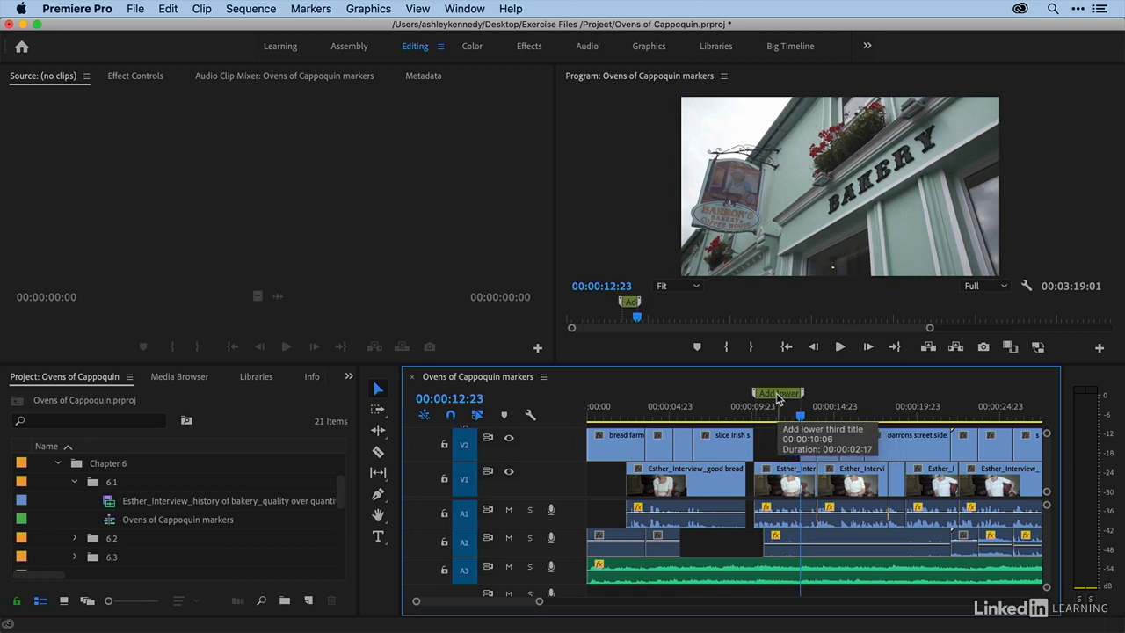
- Change the color of the "Add lower third title" marker to cyan
double_click(778, 393)
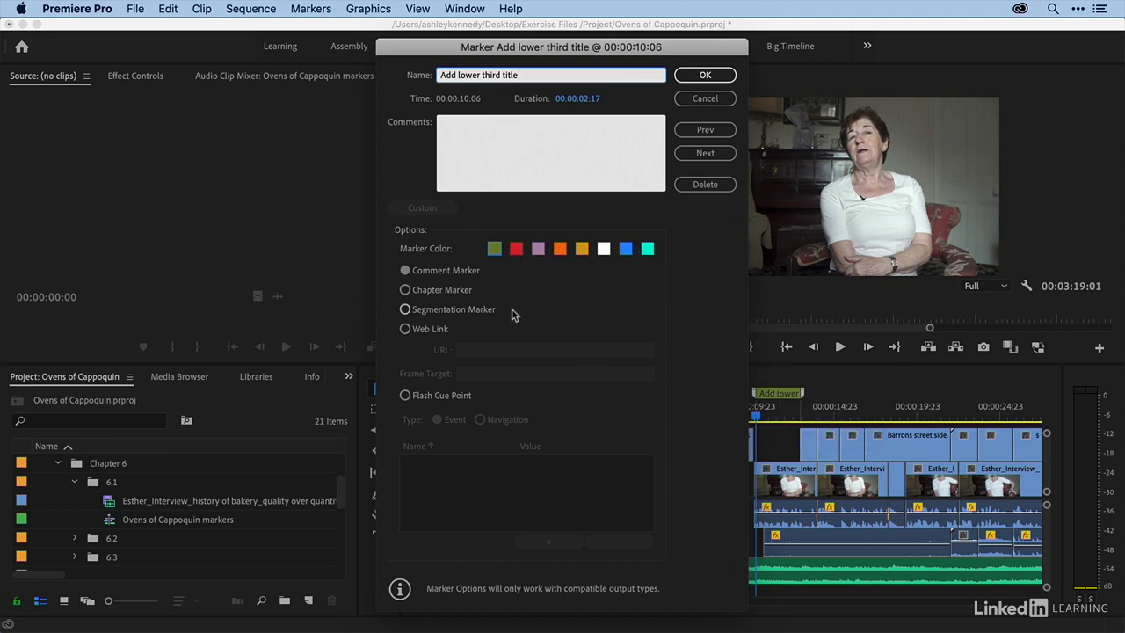
left_click(647, 249)
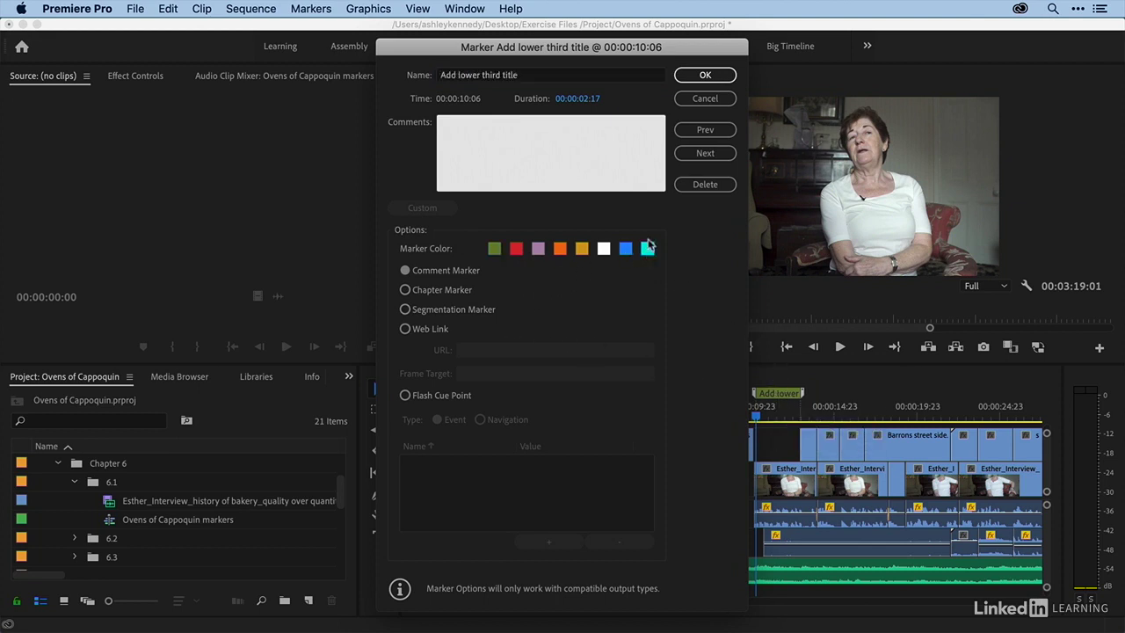
left_click(705, 76)
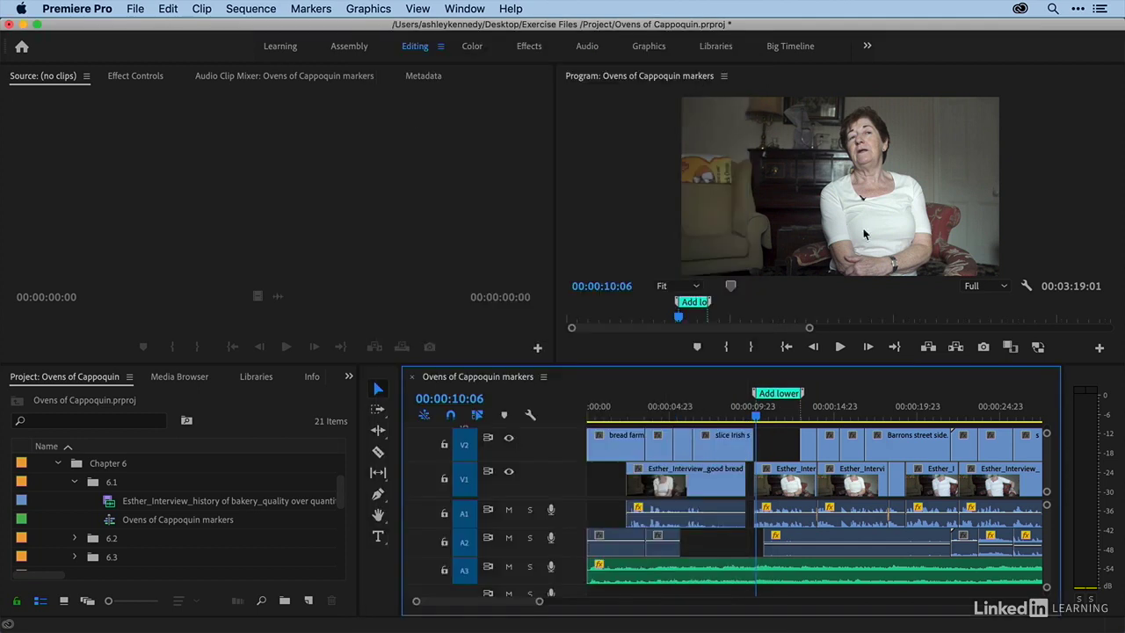
right_click(772, 393)
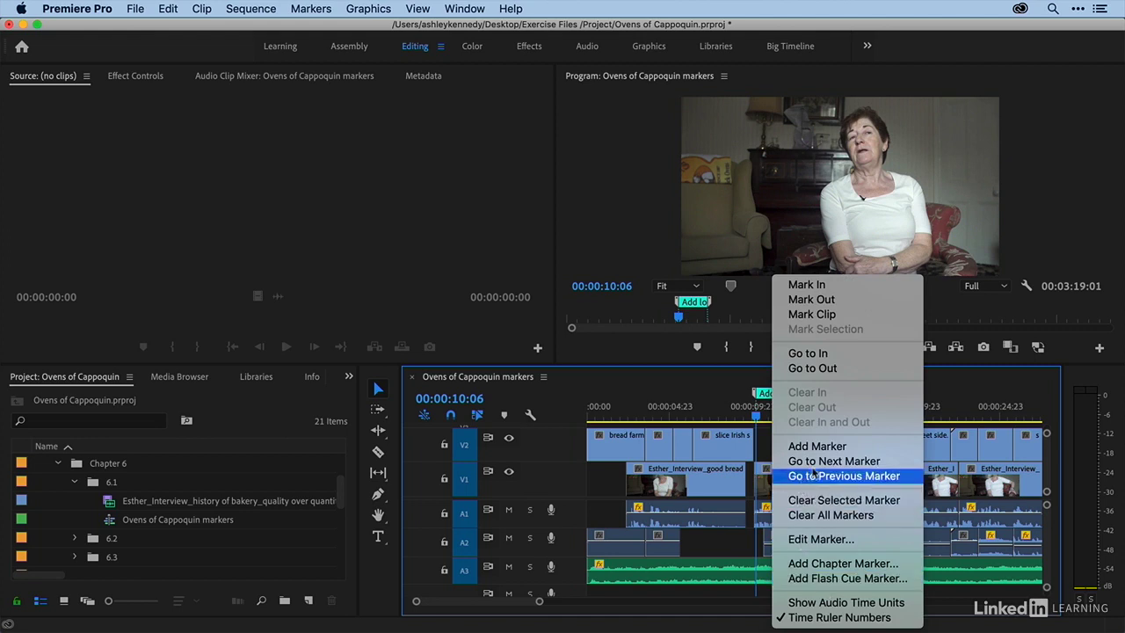
left_click(745, 378)
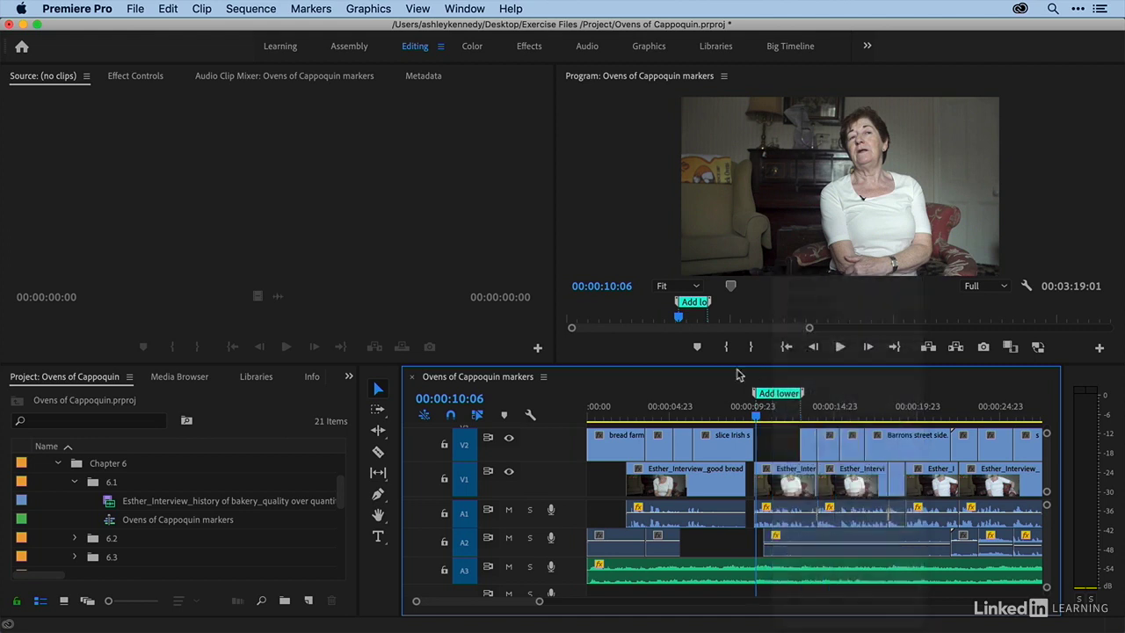
left_click(316, 7)
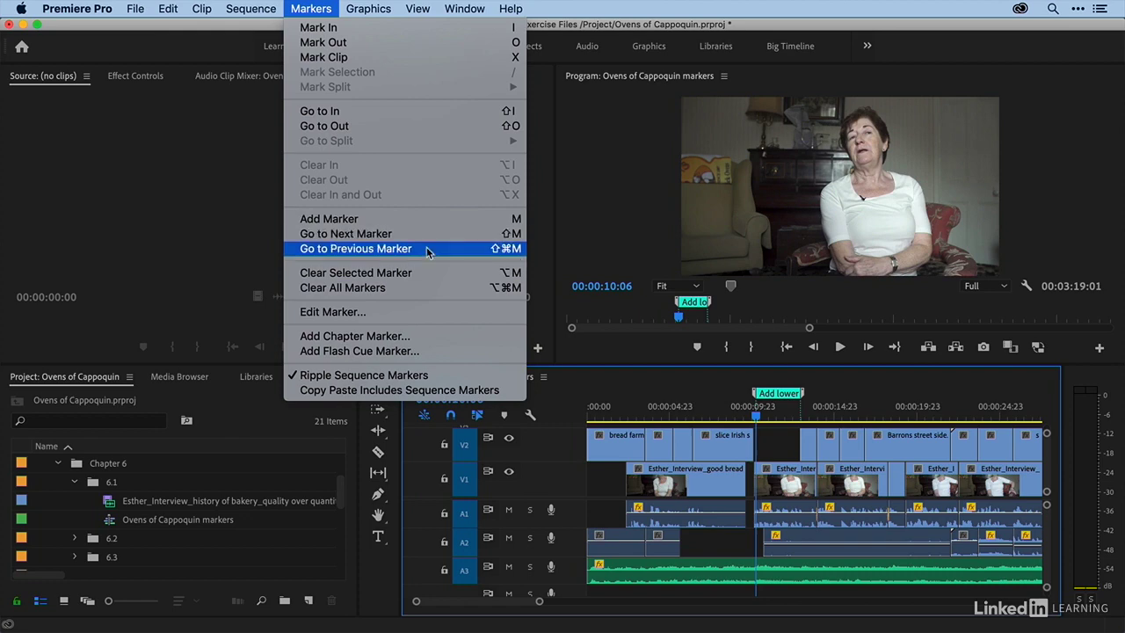
left_click(621, 420)
- Go forward through the sequence markers from 00:00:02:00 to "Rights check", and return to the "Add lower third title" marker
left_click(622, 421)
key("minus")
key("minus")
key("minus")
key("minus")
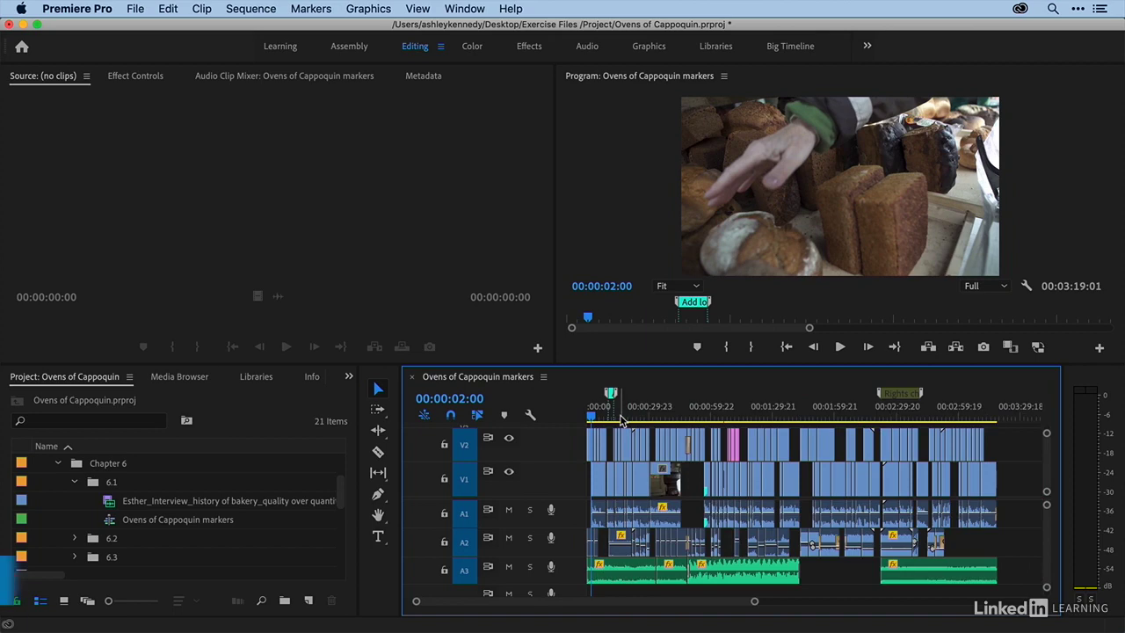
key("shift+m")
key("shift+m")
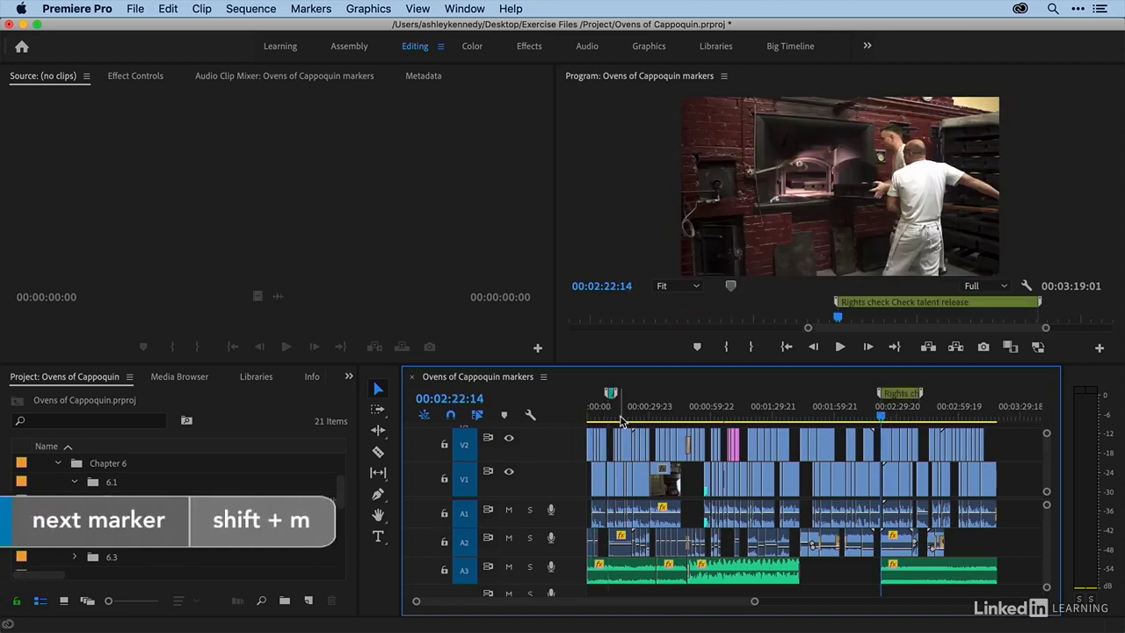
key("super+shift+m")
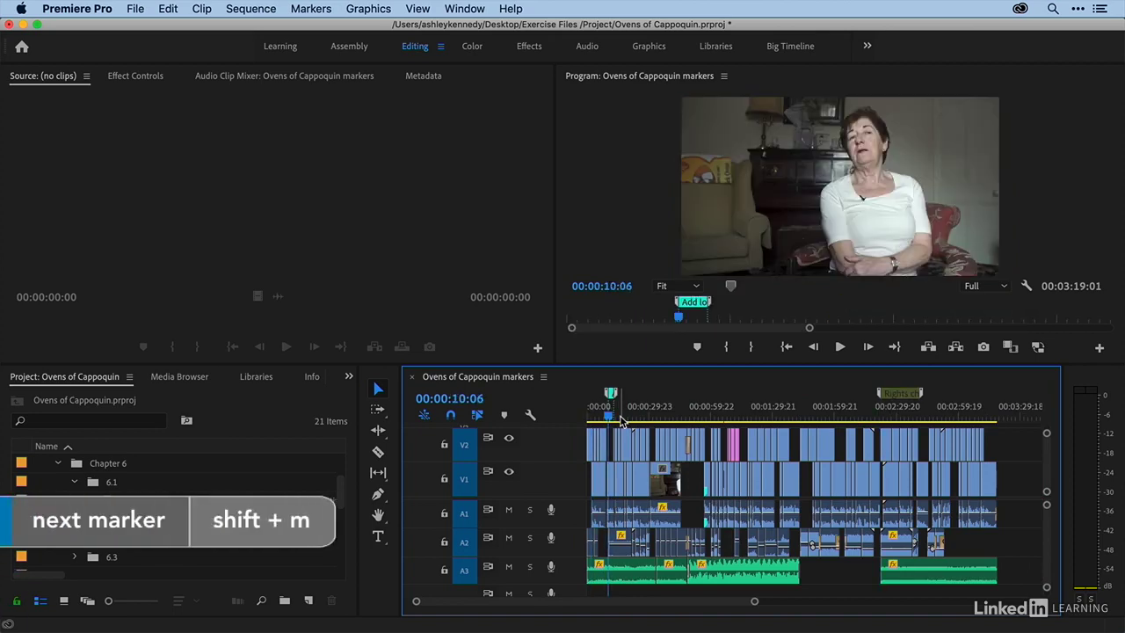
- Display the list of all markers in the Ovens of Cappoquin markers sequence
left_click(348, 380)
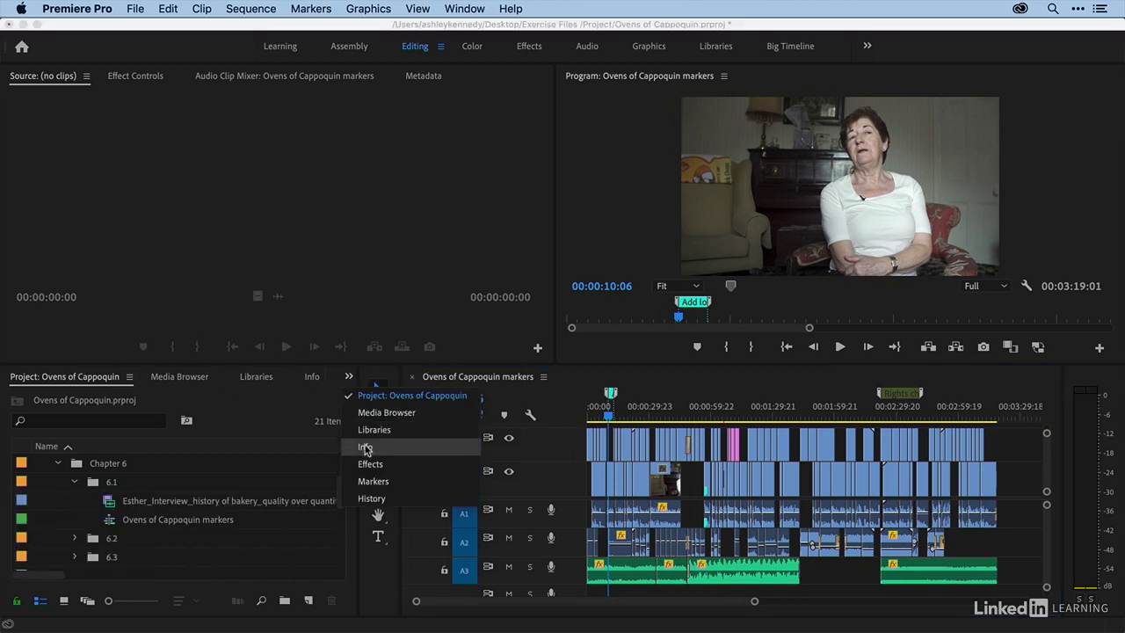
left_click(370, 477)
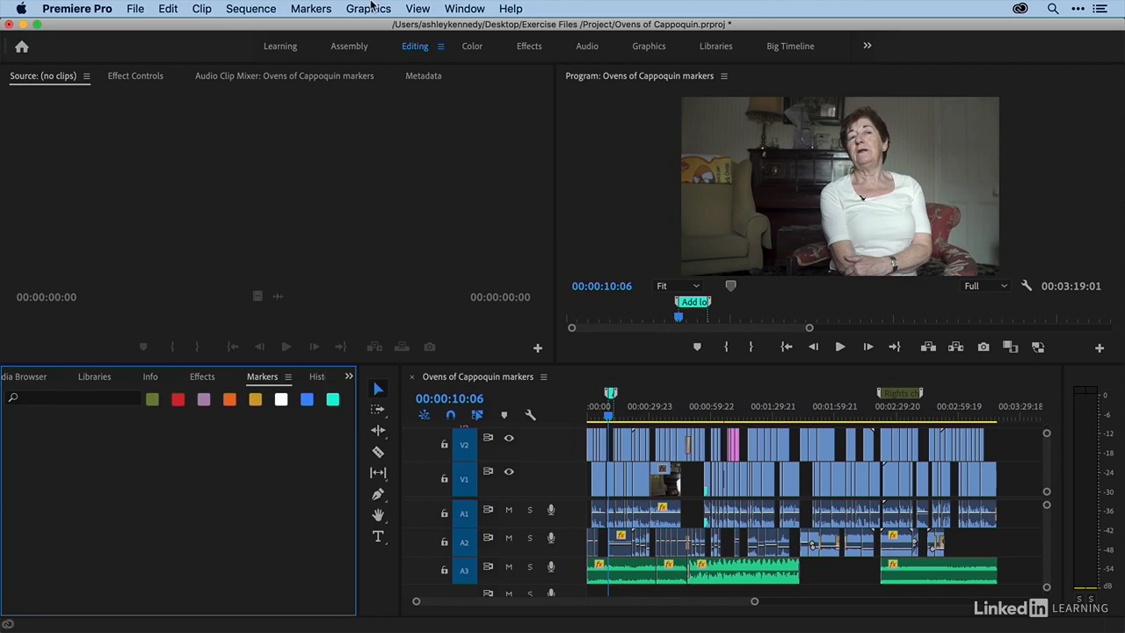
left_click(460, 10)
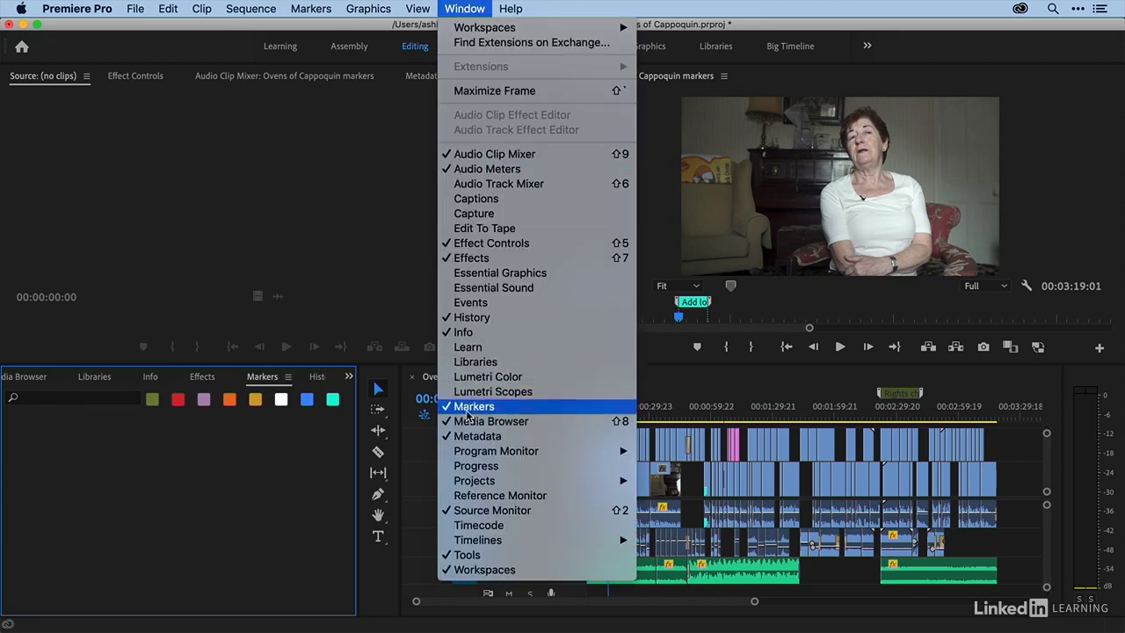
left_click(222, 446)
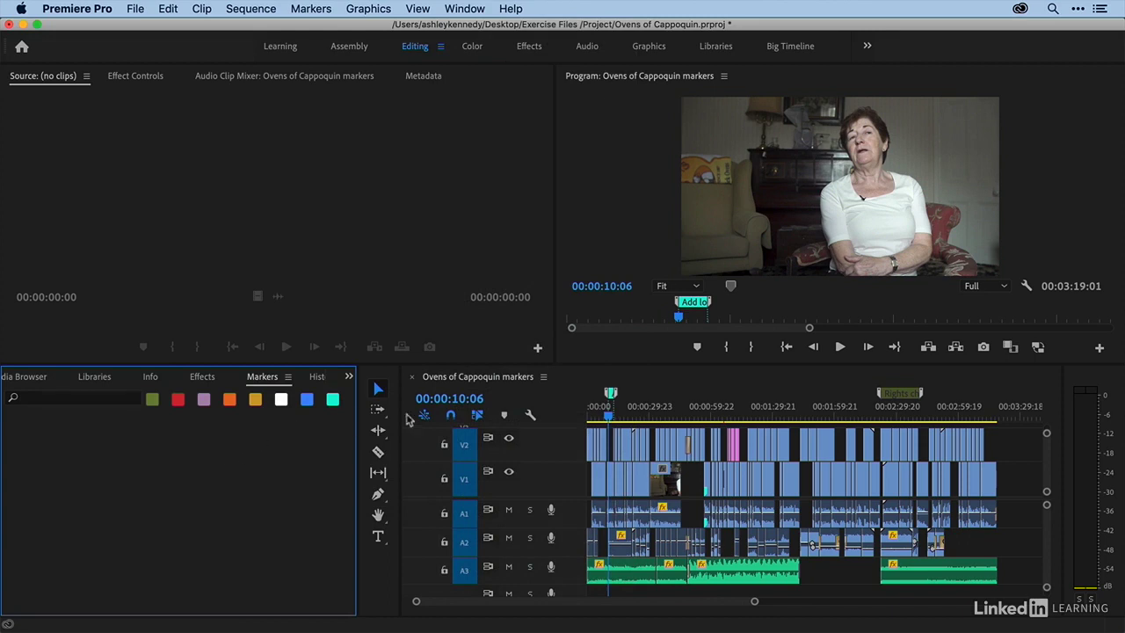
left_click(684, 386)
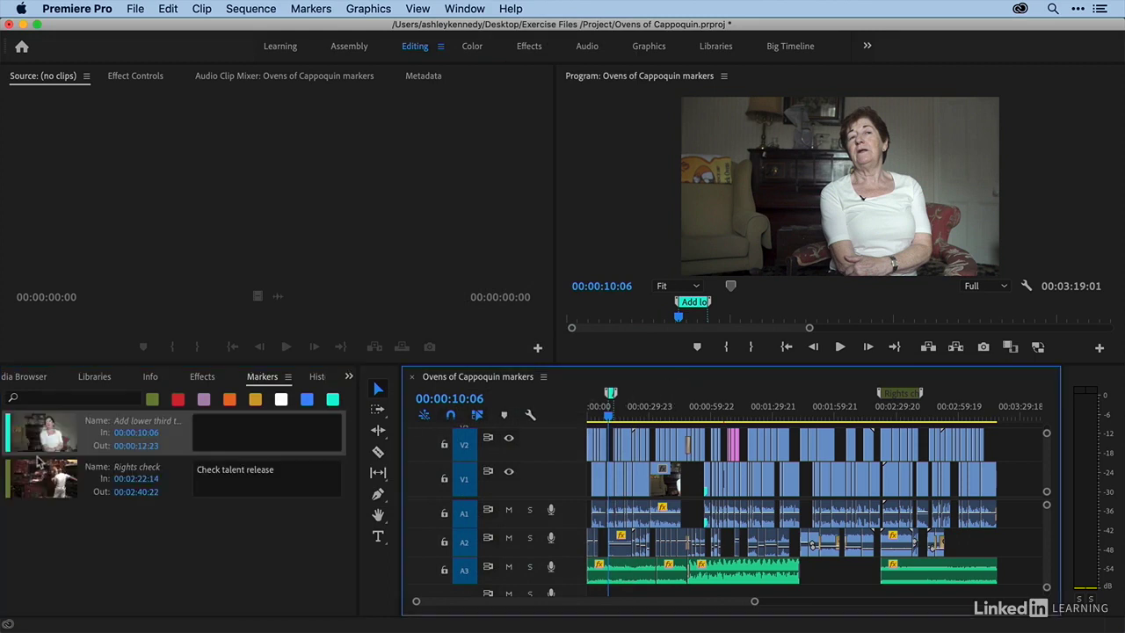
- Use the marker list to move the playhead between the "Add lower third title" and "Rights check" markers
left_click(33, 479)
left_click(35, 441)
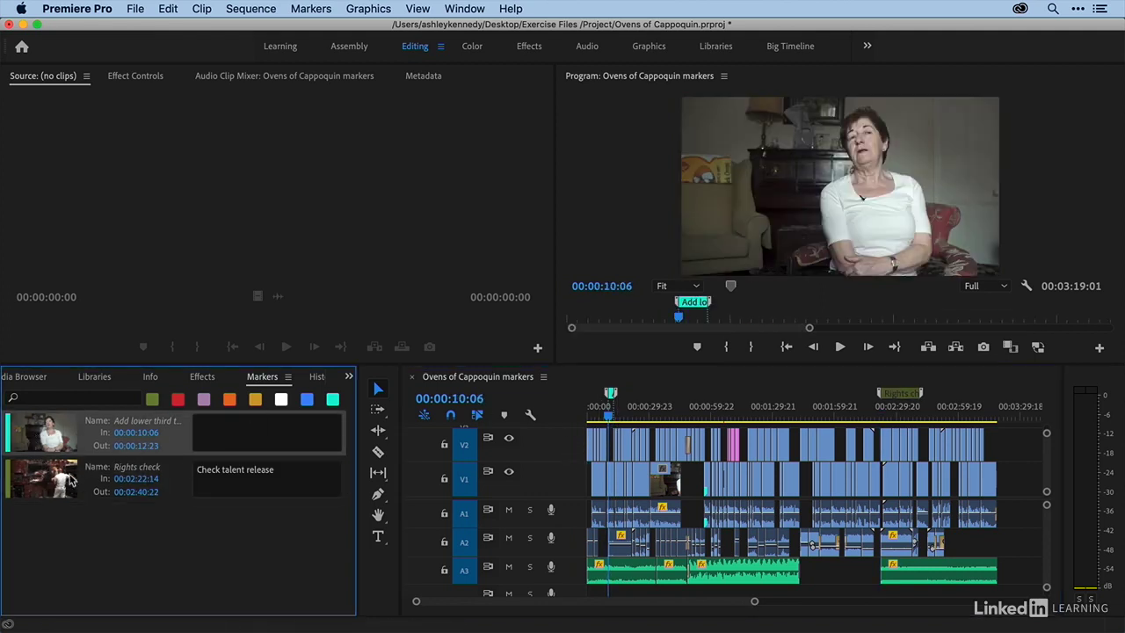
left_click(51, 482)
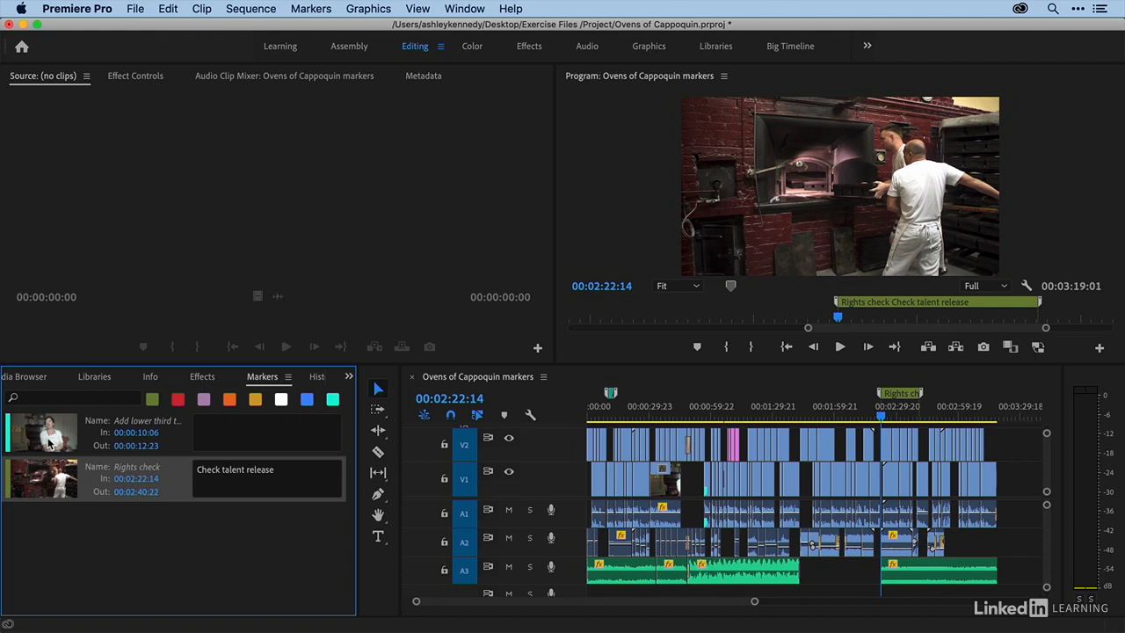
- Add the comment "Send to graphics dept." to the "Add lower third title" marker in the marker list
left_click(48, 444)
left_click(219, 428)
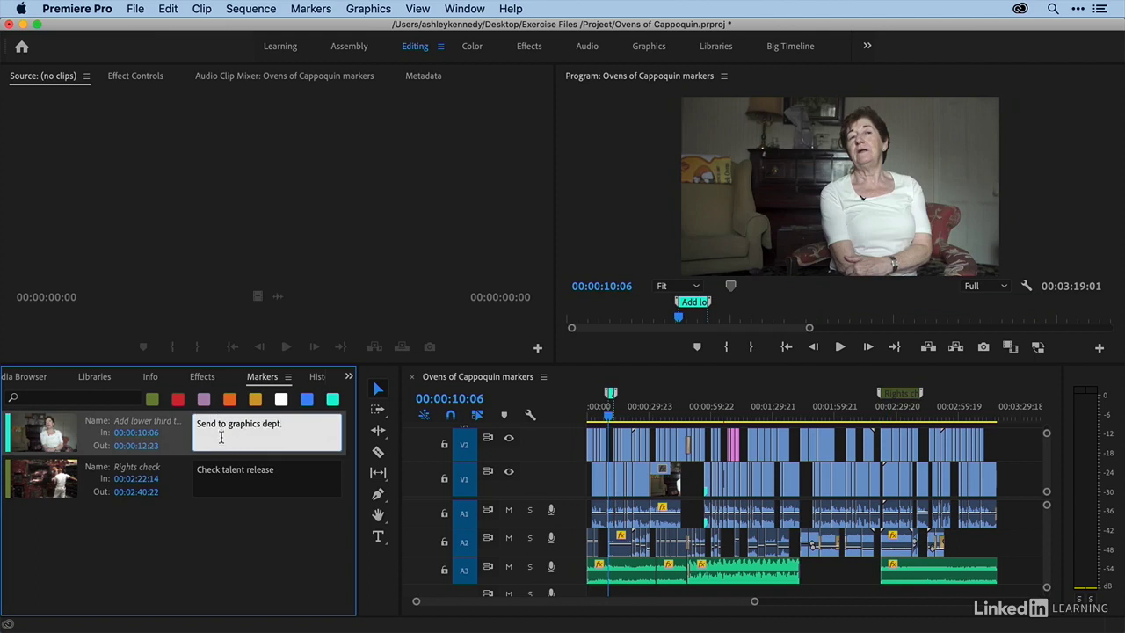
left_click(167, 532)
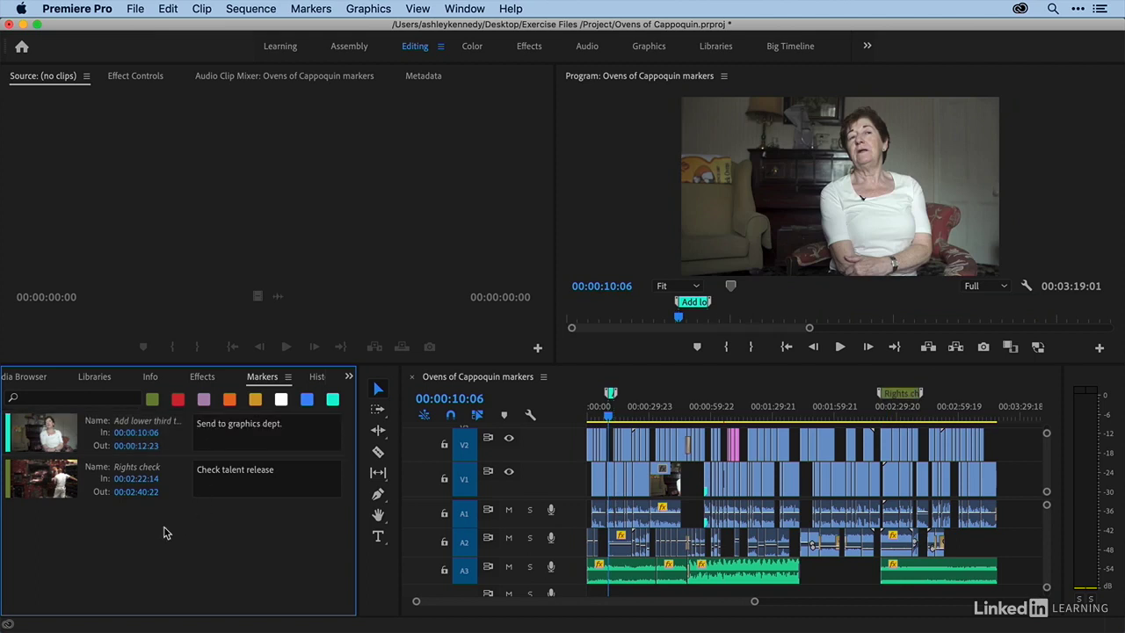
- Delete the "Add lower third title" marker from the marker list and undo the deletion
left_click(42, 431)
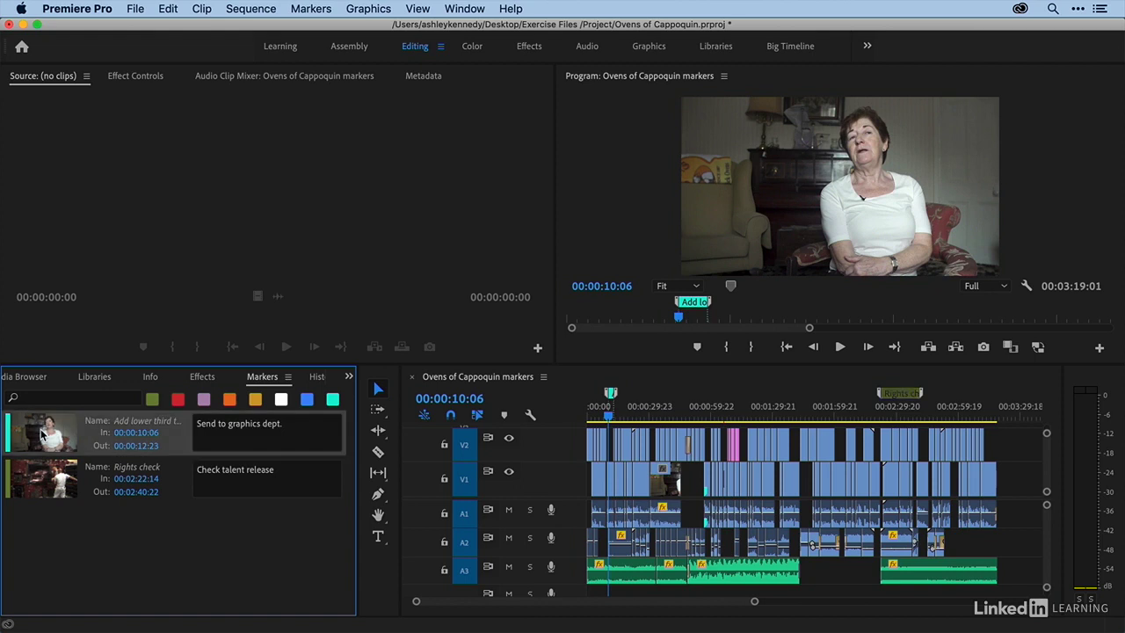
key("Delete")
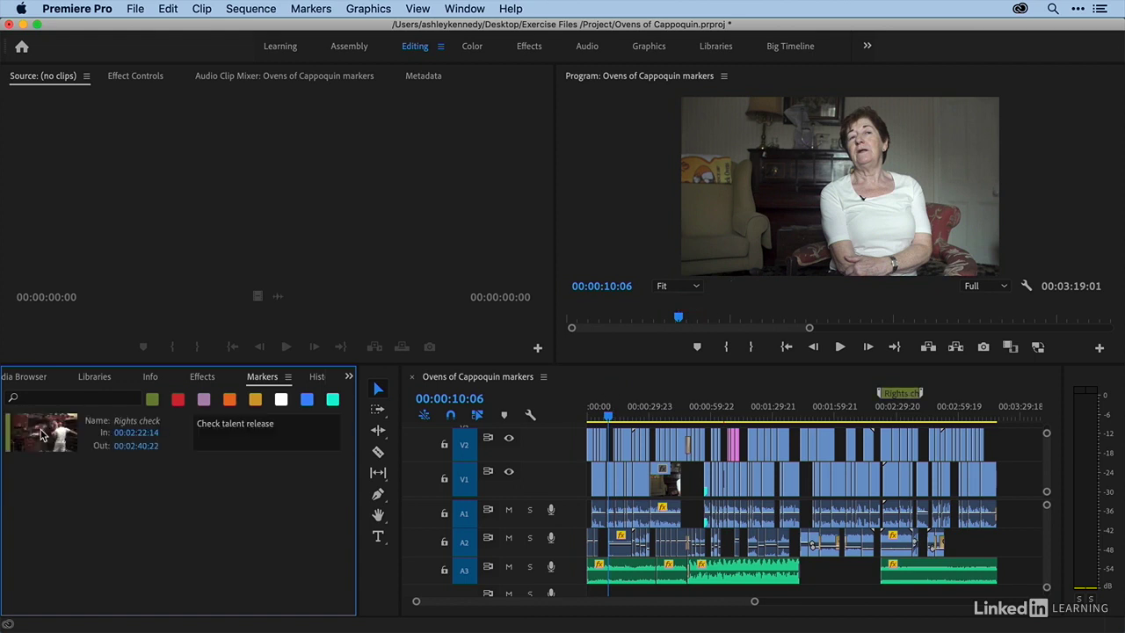
key("super+z")
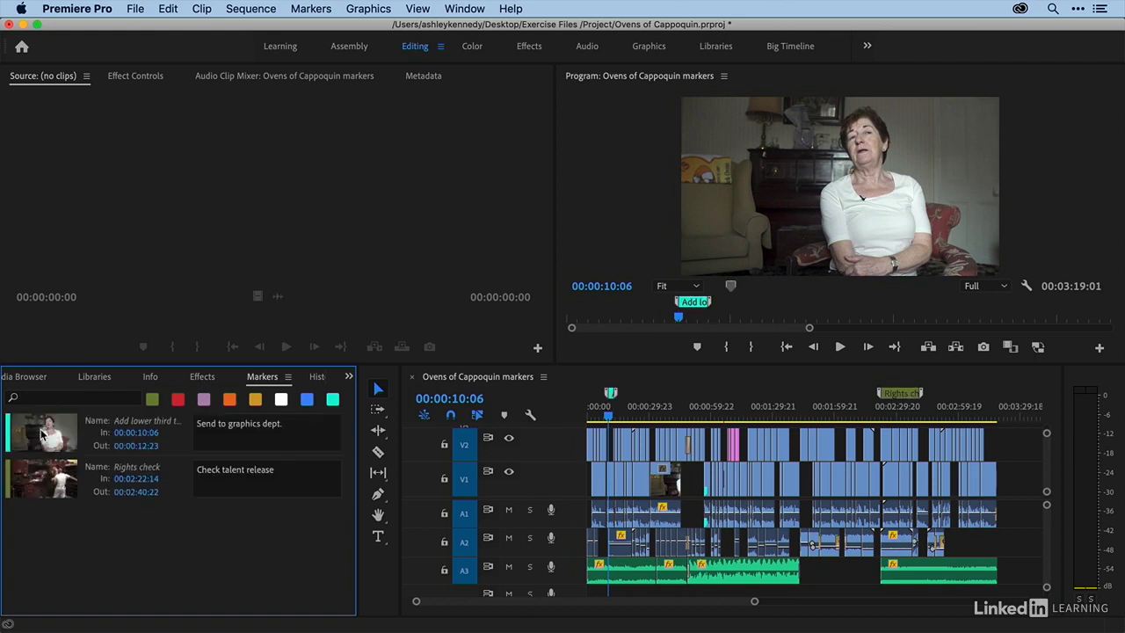
right_click(610, 395)
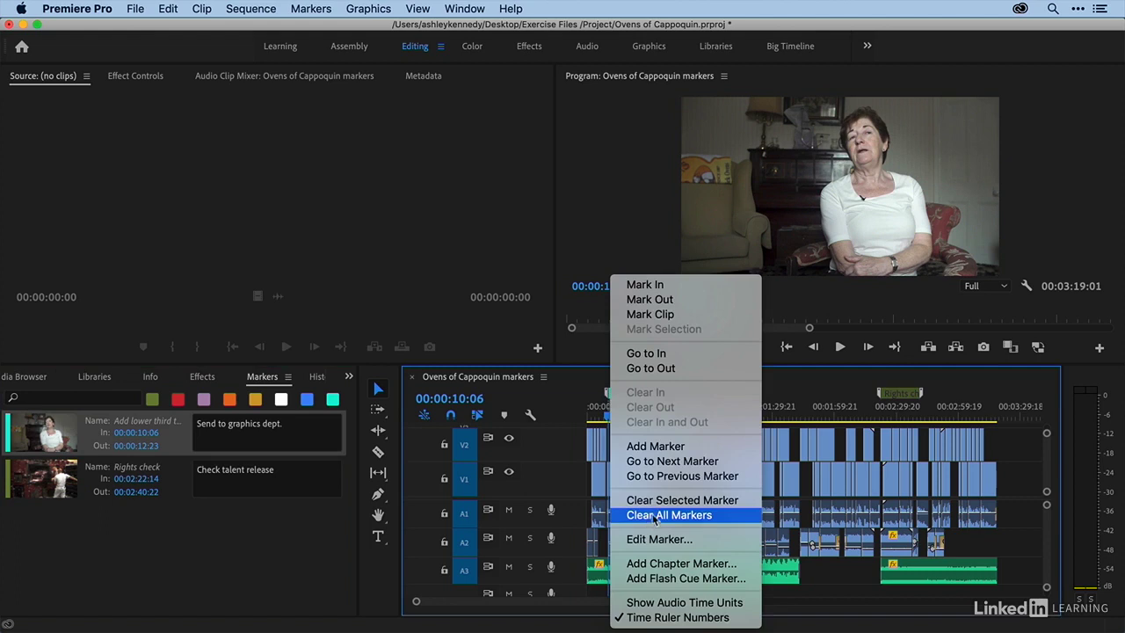
left_click(253, 558)
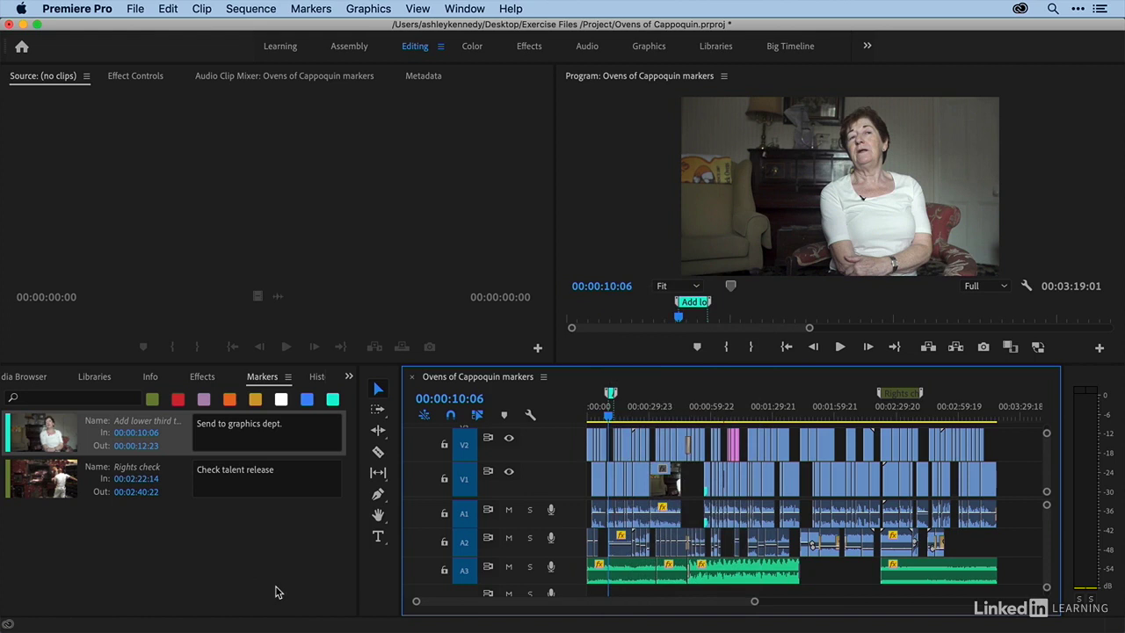
left_click(255, 184)
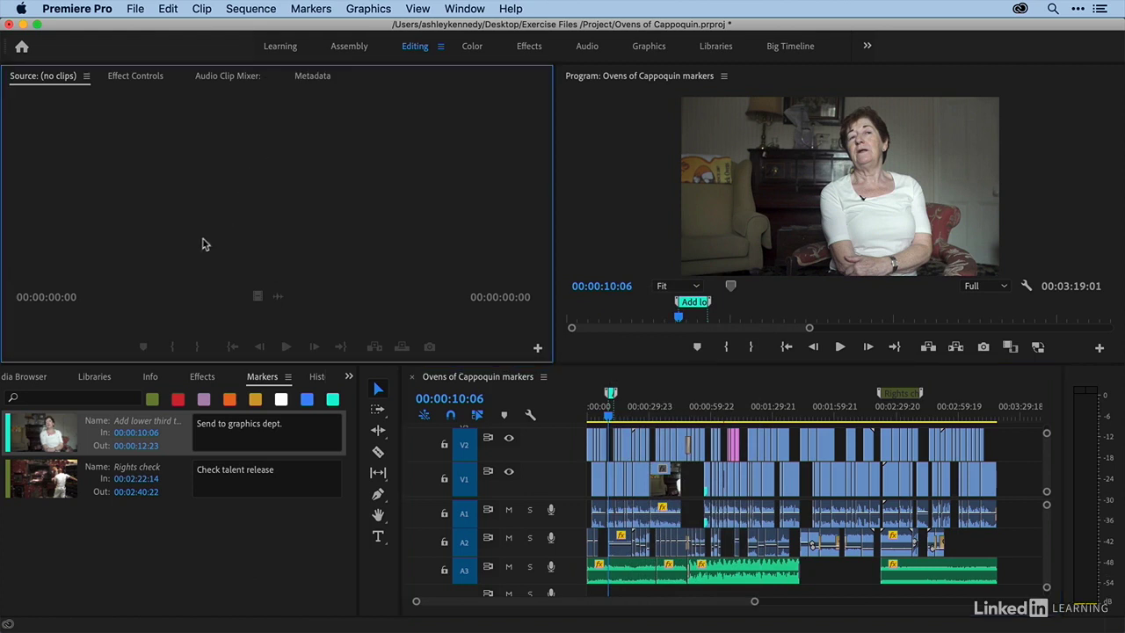
- Open the "history of bakery_quality over quantity" interview clip from bin 6.1 in the Source Monitor and list its markers
left_click(349, 376)
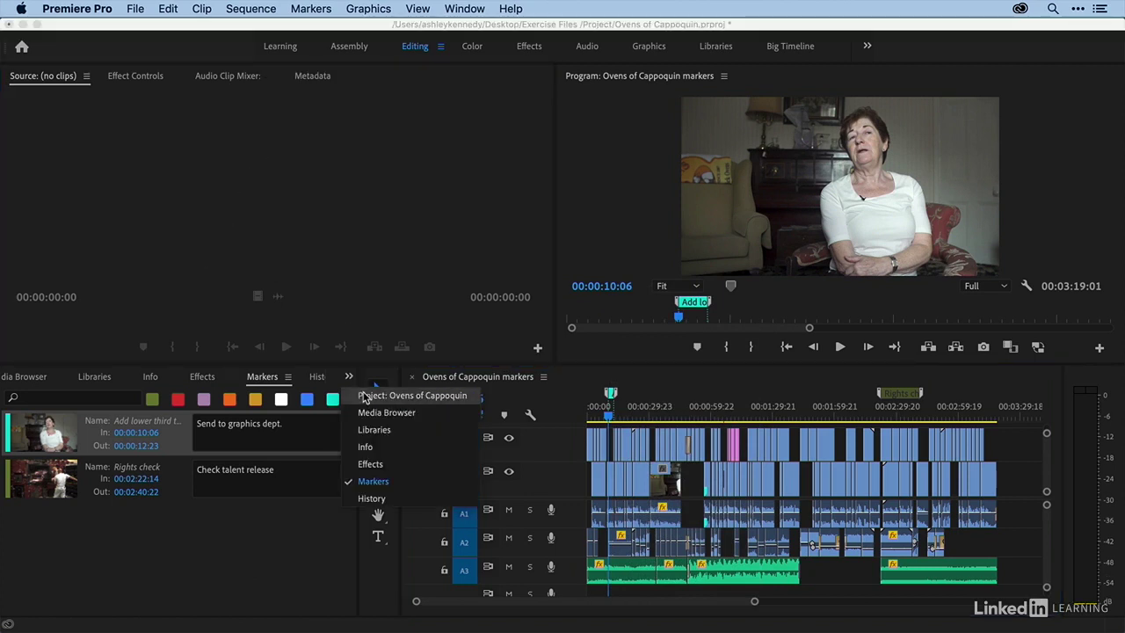
left_click(365, 395)
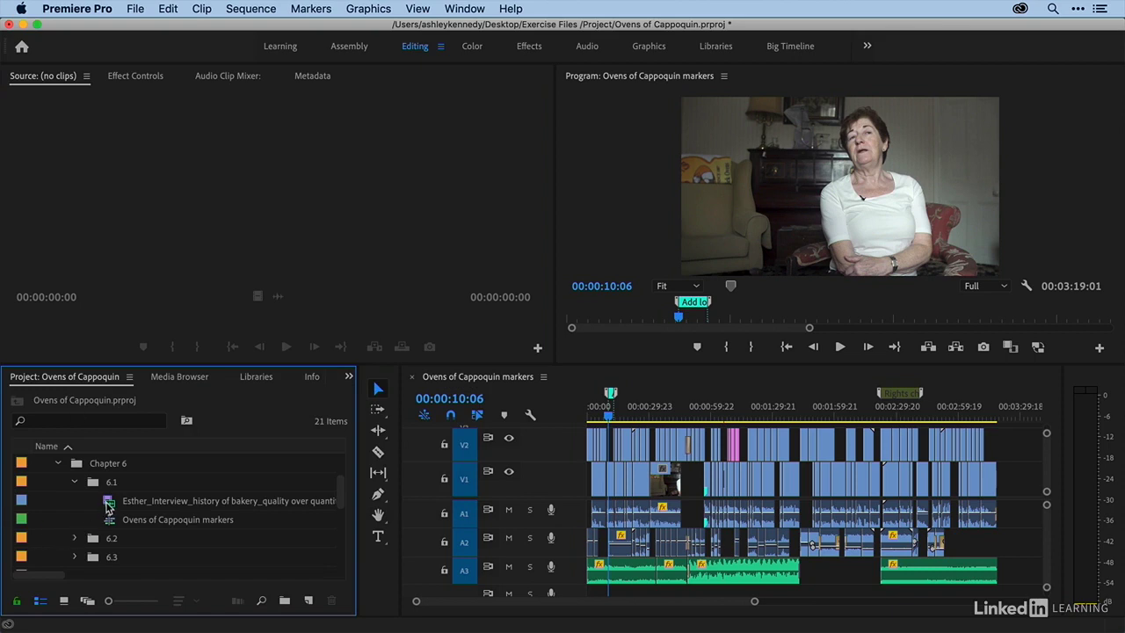
double_click(108, 504)
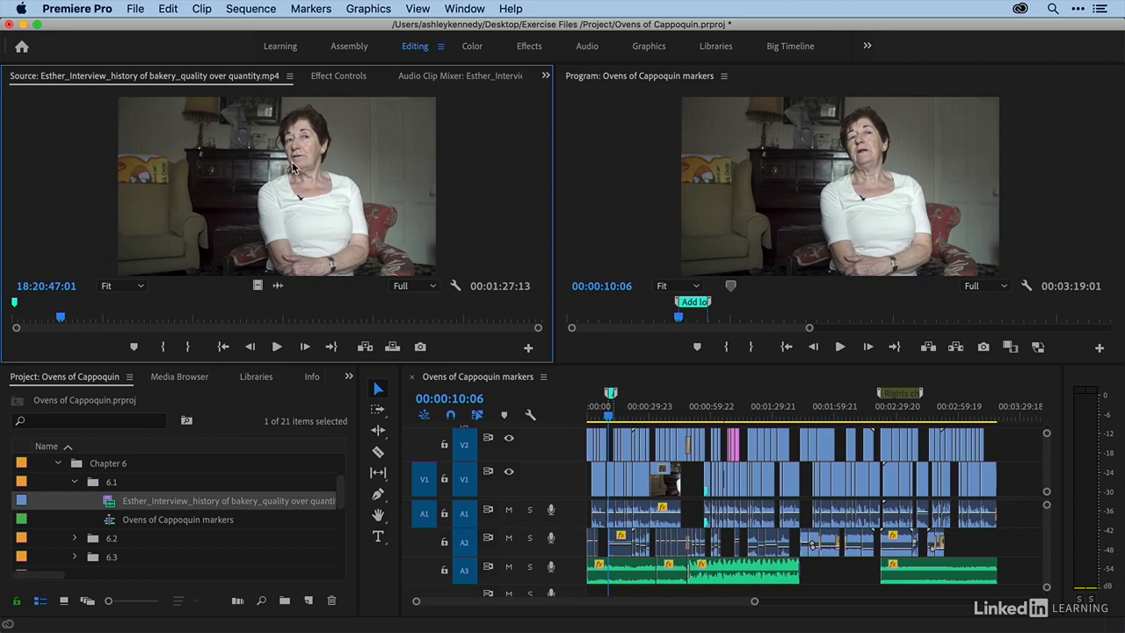
left_click(349, 377)
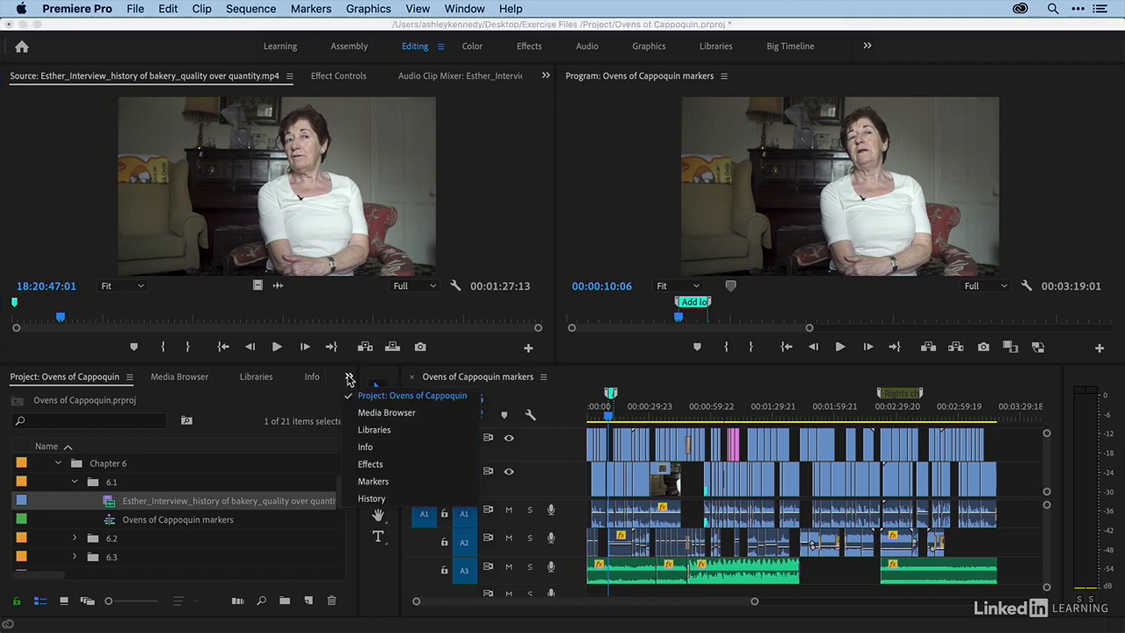
left_click(373, 482)
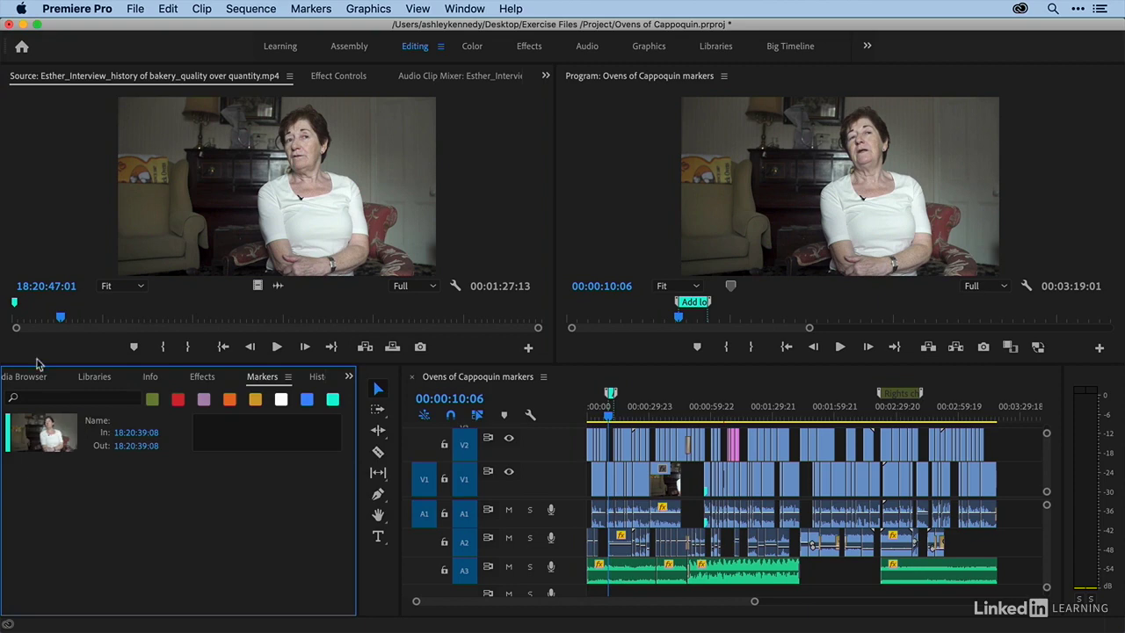
- Play the source interview clip from its beginning and add a clip marker at 18:20:40:02
mouse_move(13, 309)
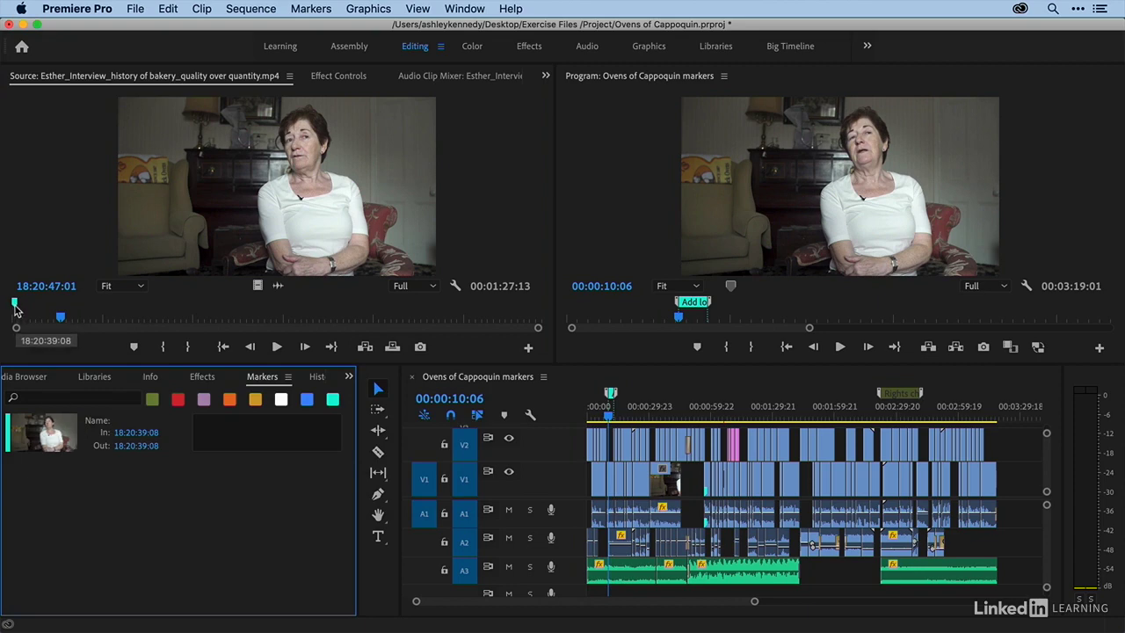
left_click(14, 311)
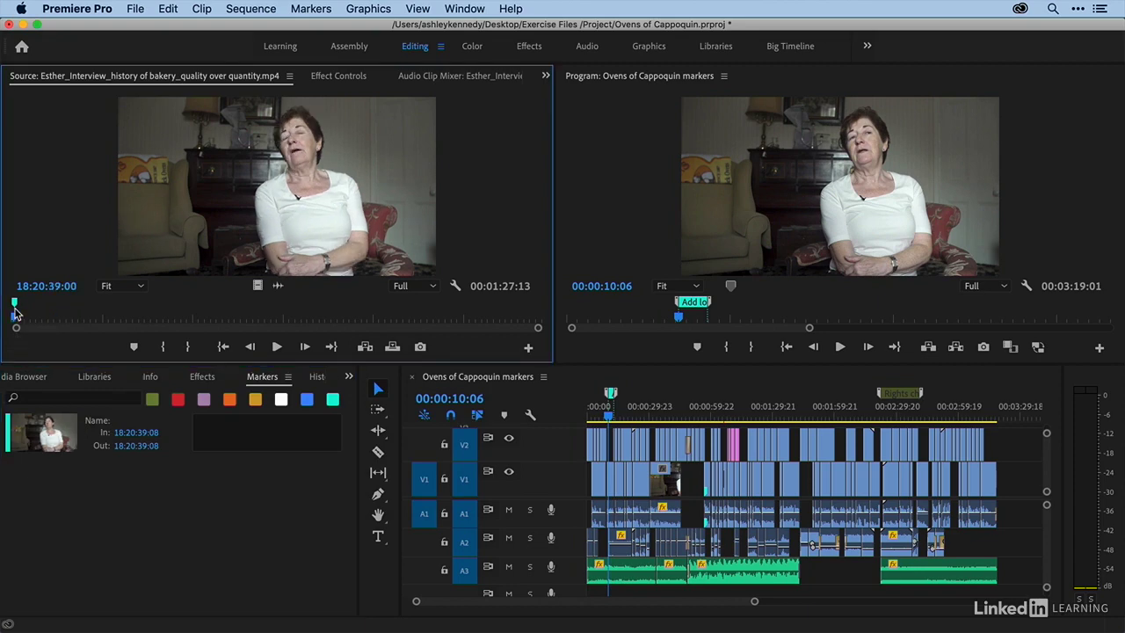
left_click(15, 313)
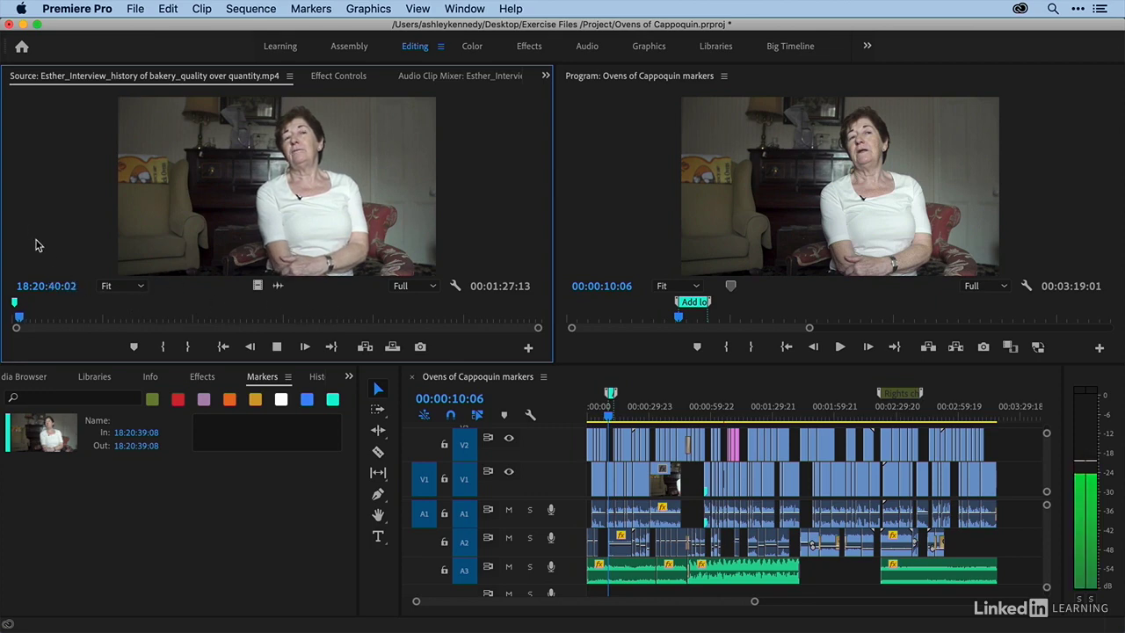
key("m")
- Give the clip marker at 18:20:40:02 the comment "history of bakery - small family run bakery, 4 generations, Cappoquin, Ireland"
left_click(213, 486)
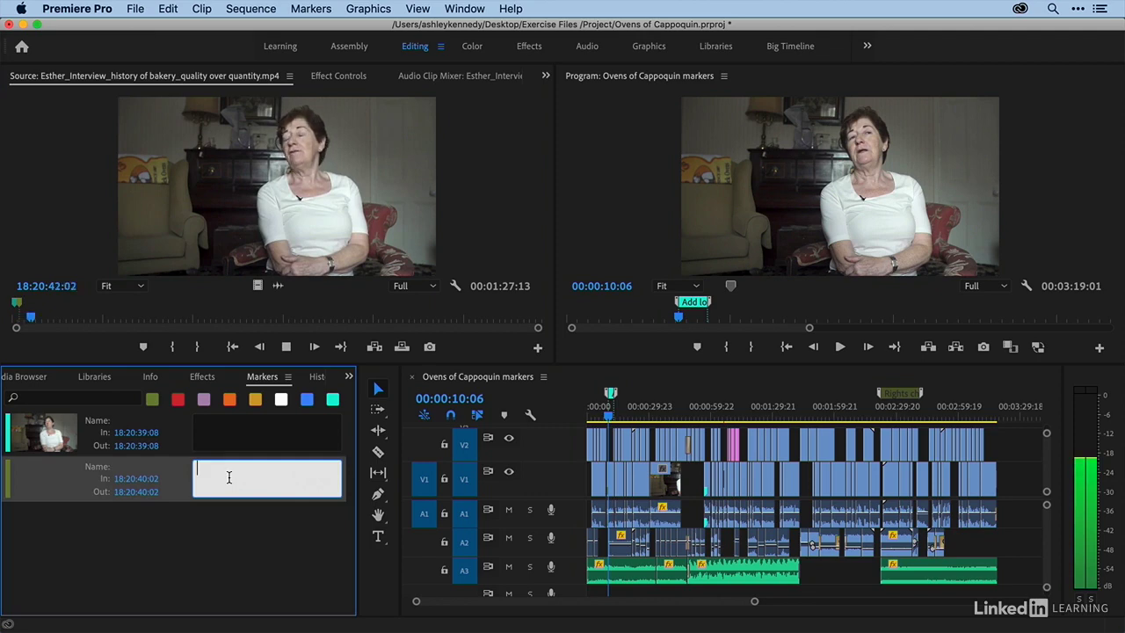
type("history of bakery ")
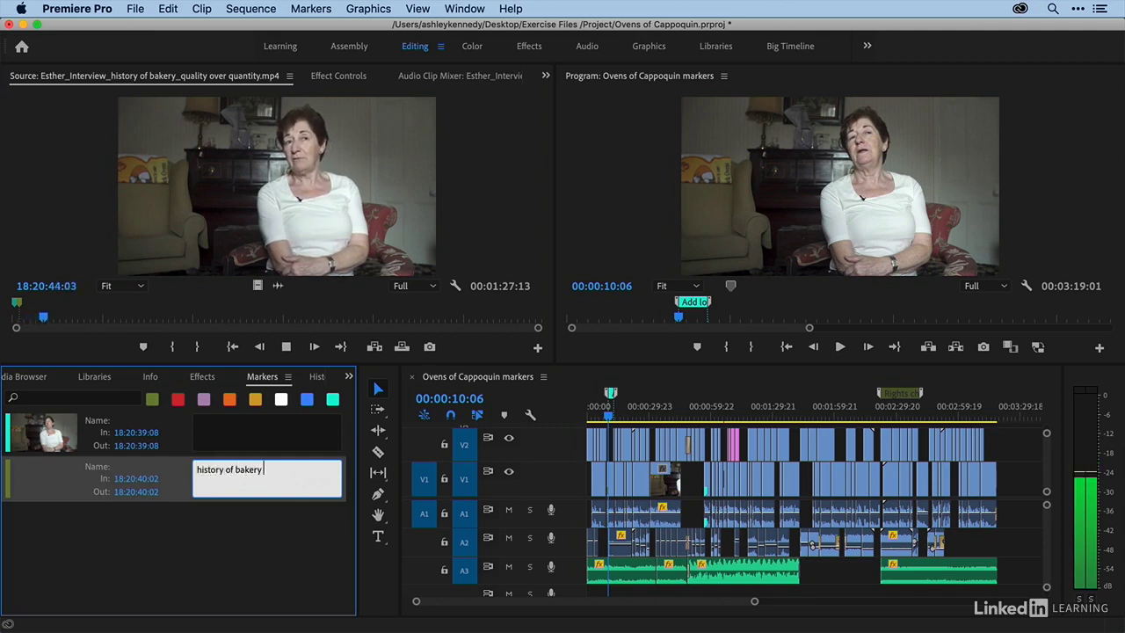
type("- small family")
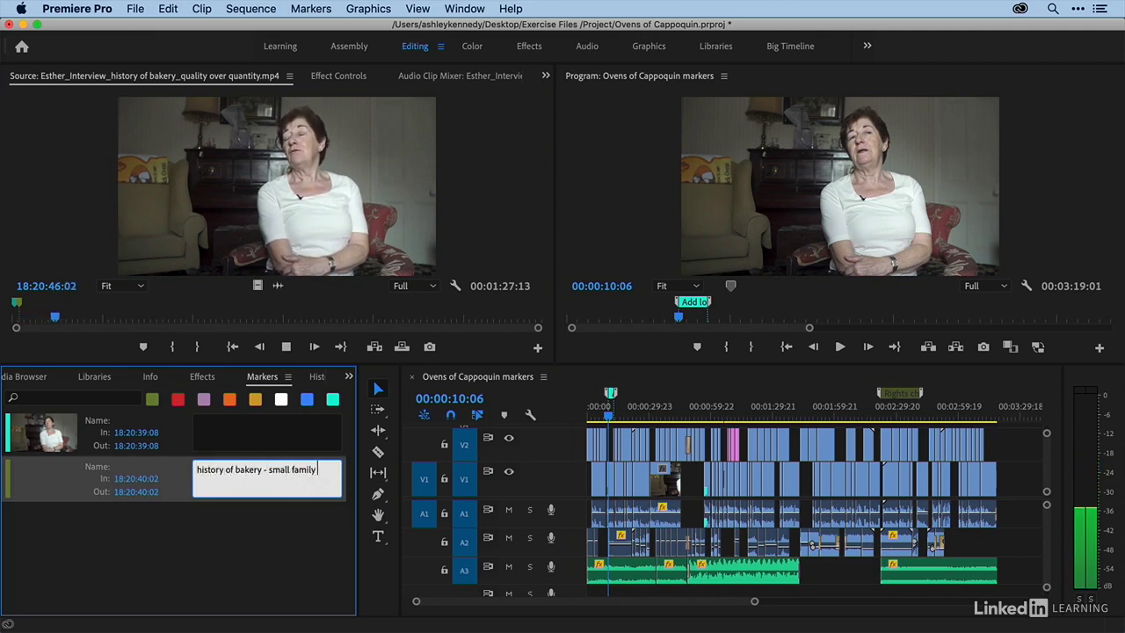
type(" run bakery,")
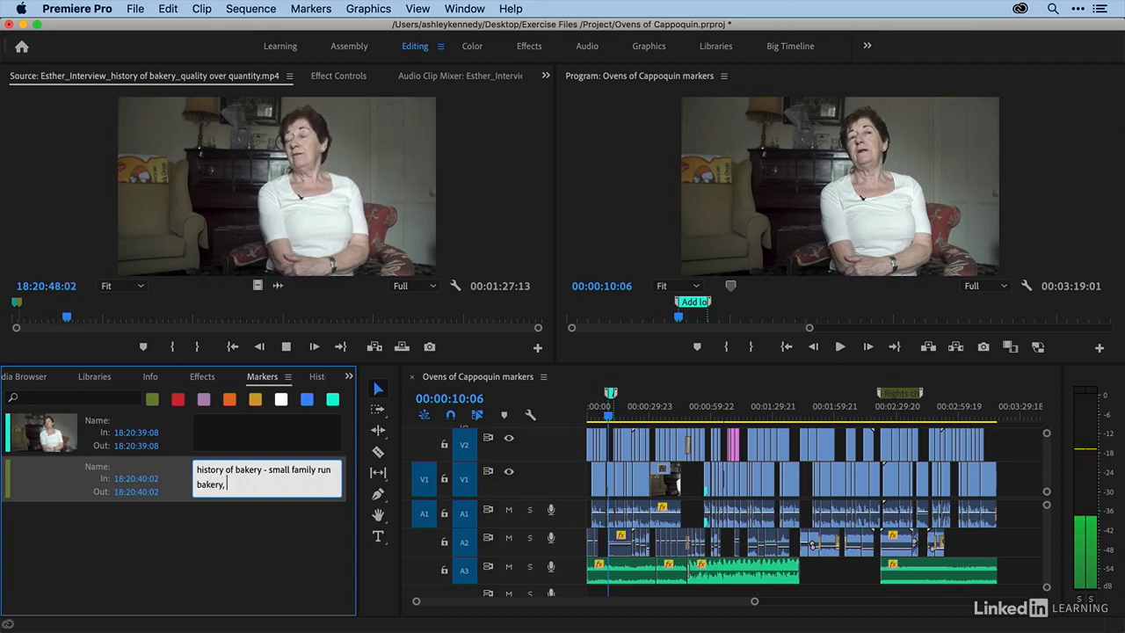
type(" 4 generations, ")
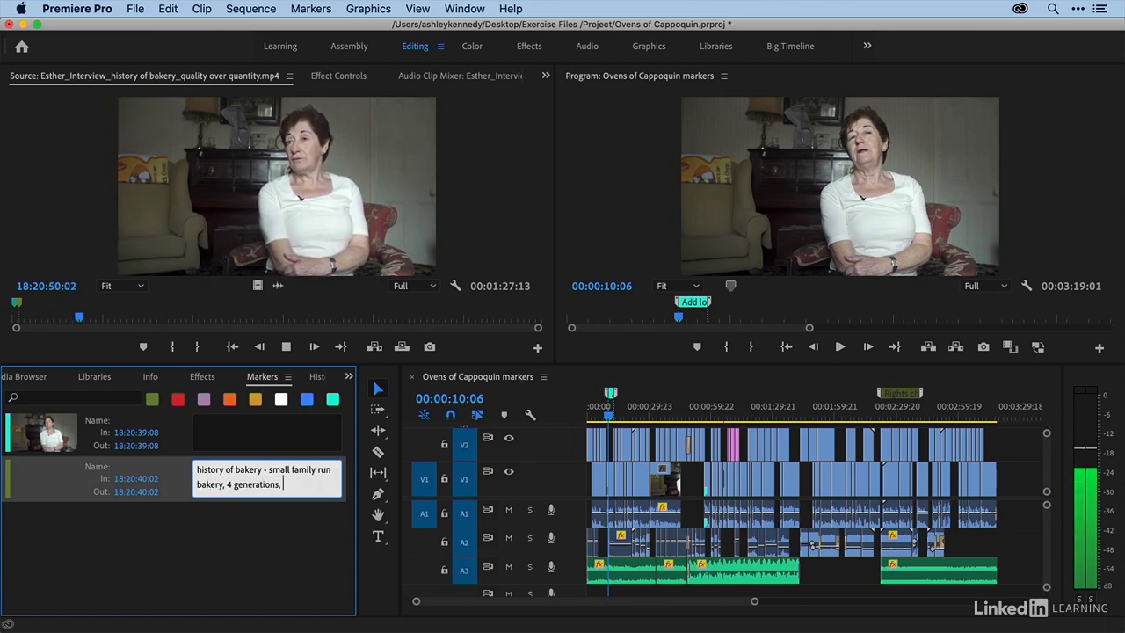
type("Cappoquin")
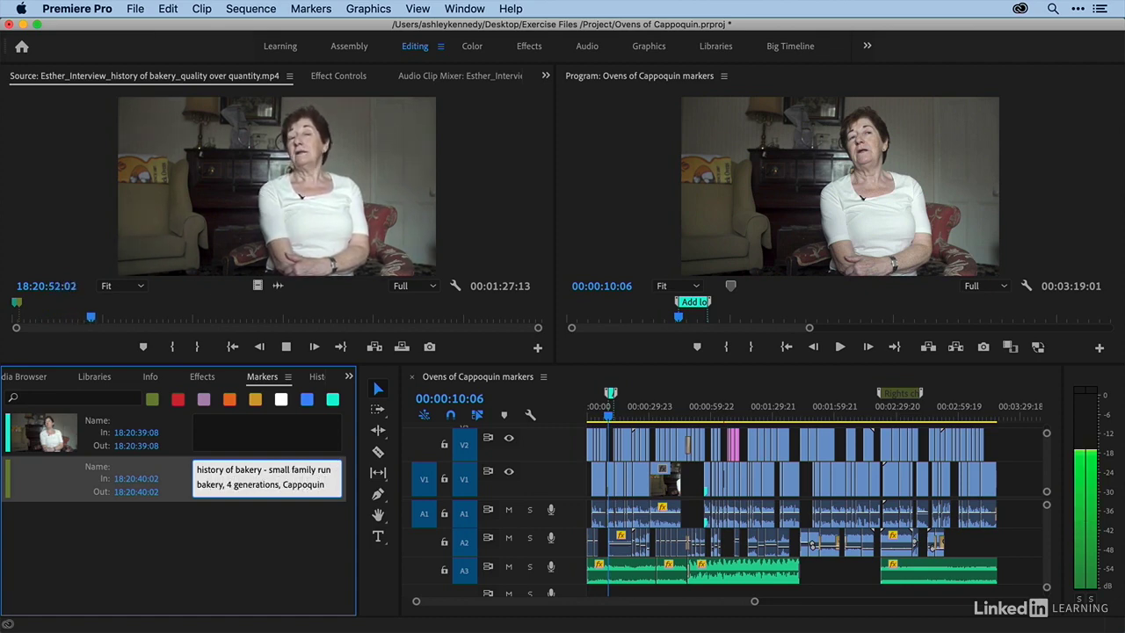
type(", Ireland")
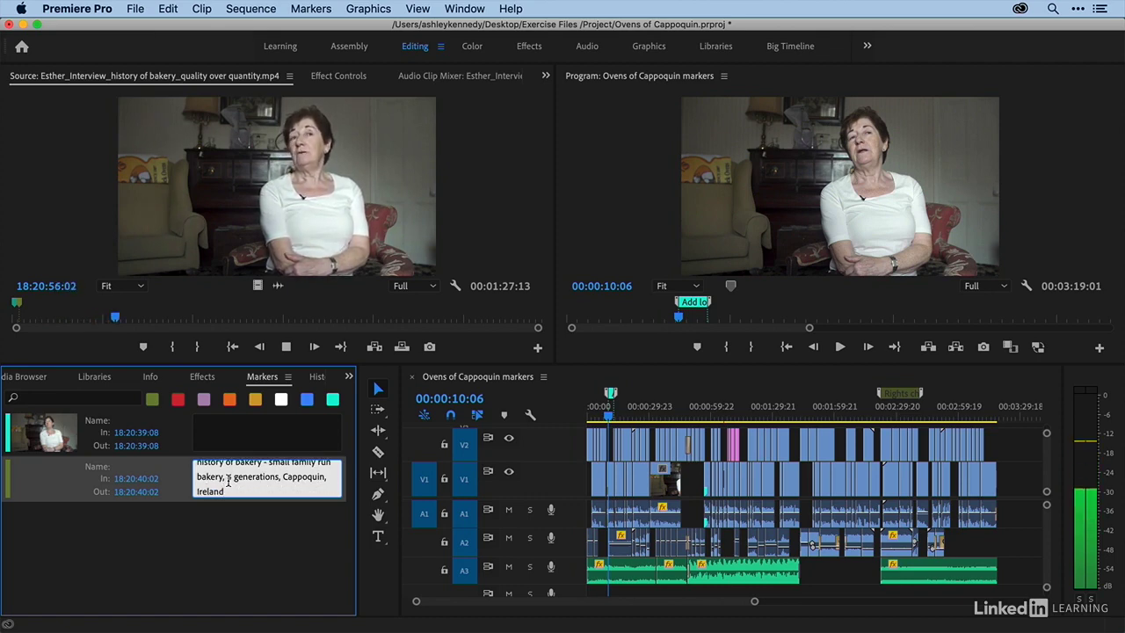
left_click(226, 509)
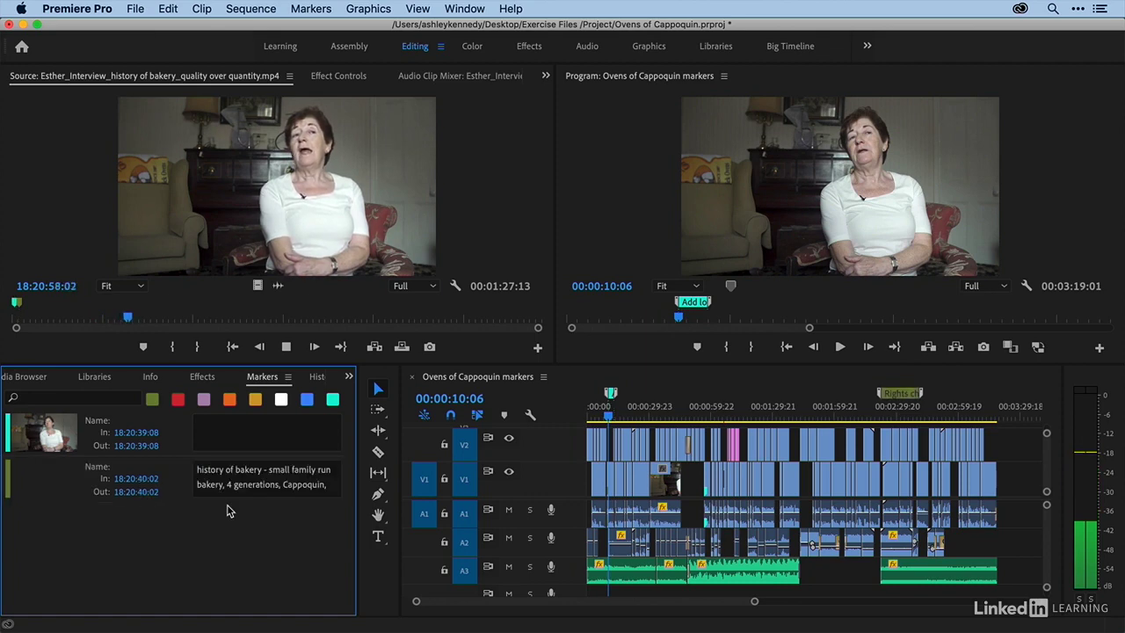
- Extend the "history of bakery" clip marker so it spans from 18:20:40:02 to 18:20:55:02
left_click_drag(132, 319, 113, 319)
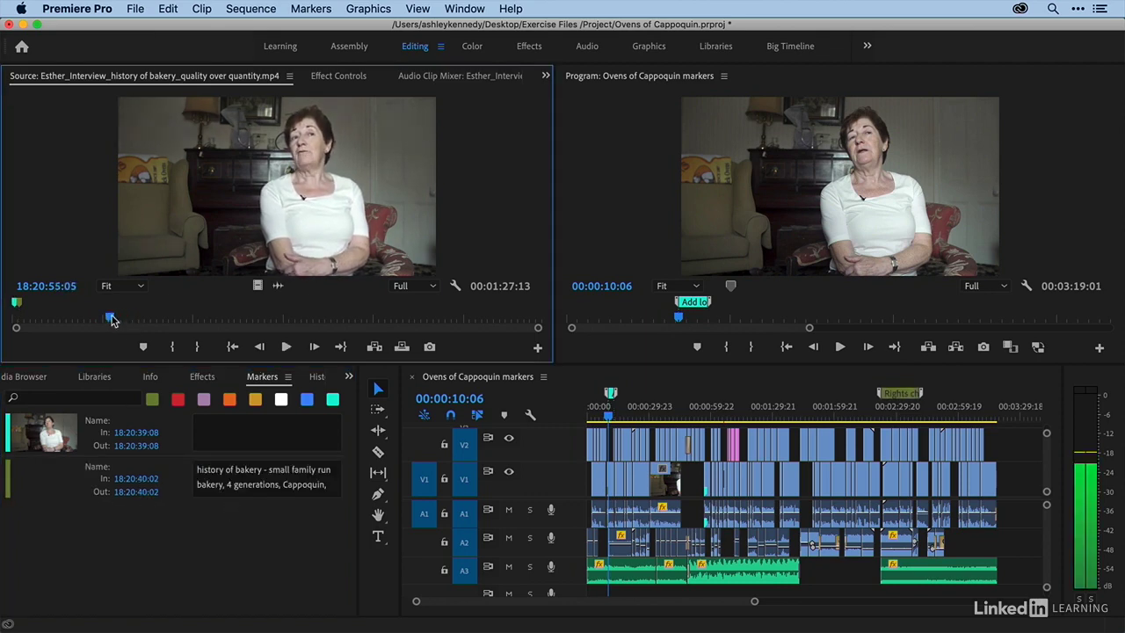
key("space")
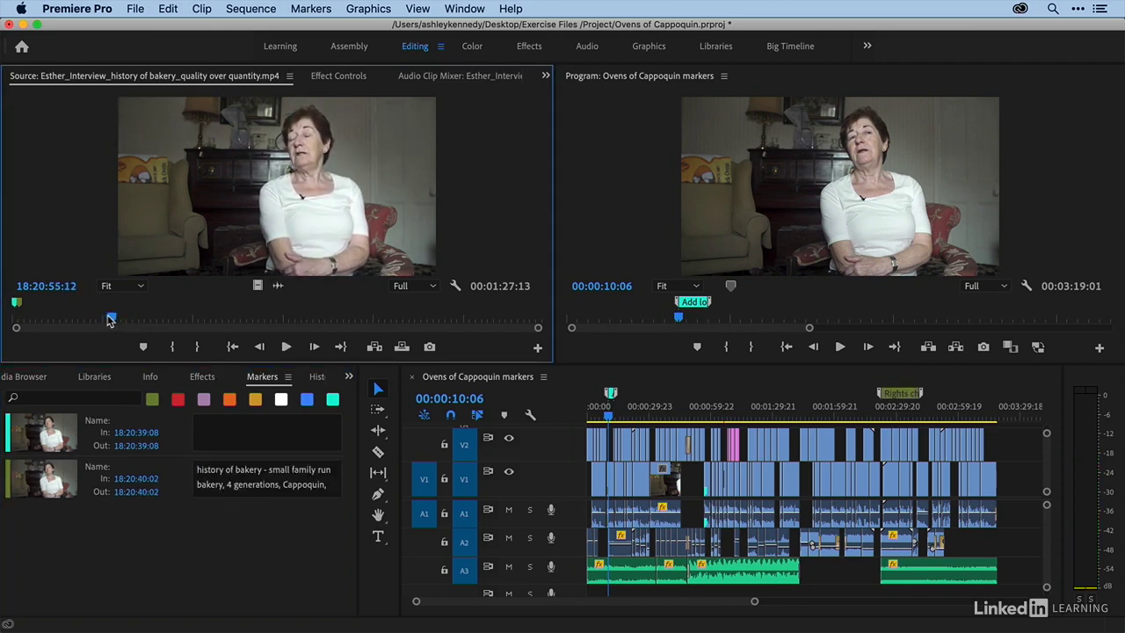
left_click_drag(19, 305, 114, 315)
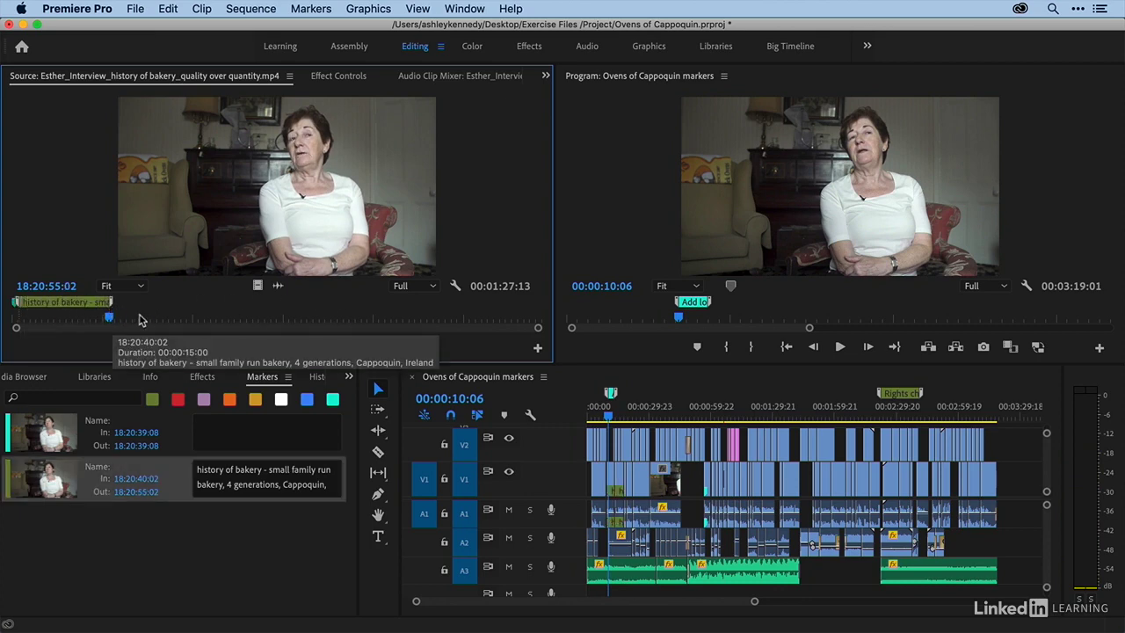
- Play the later part of the source interview clip and add a clip marker at 18:21:44:03
left_click(348, 320)
key("space")
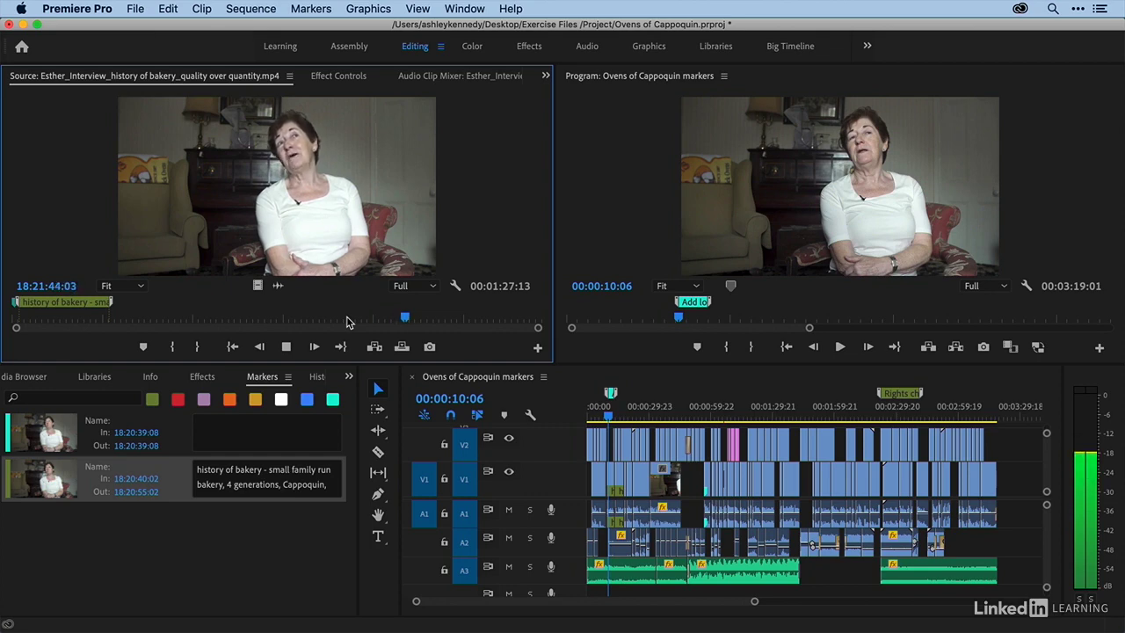
key("j")
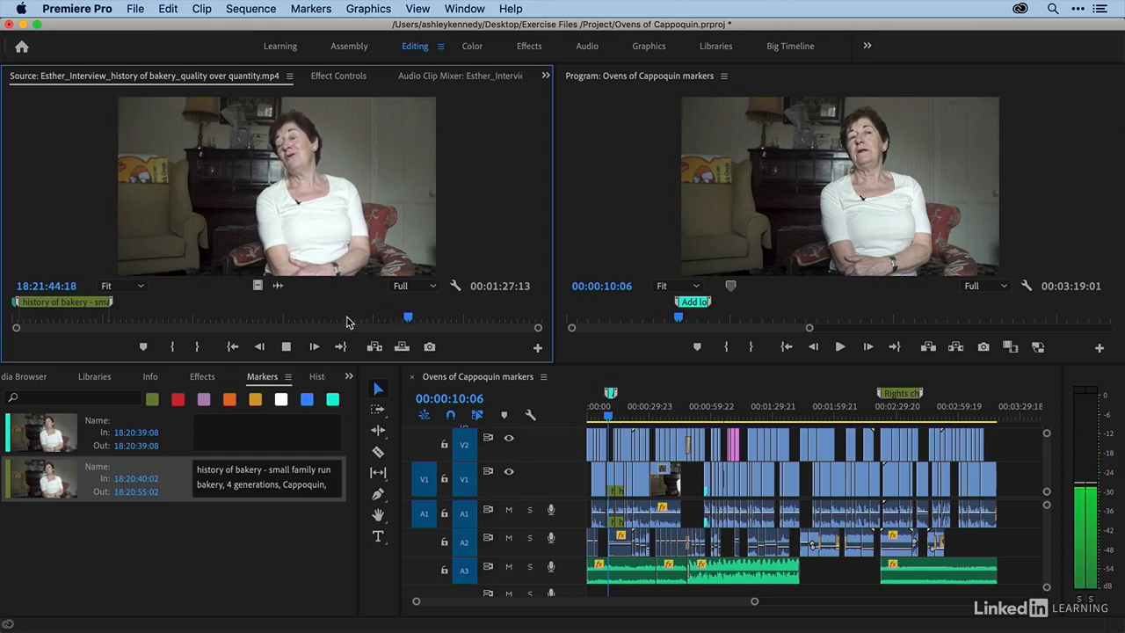
key("l")
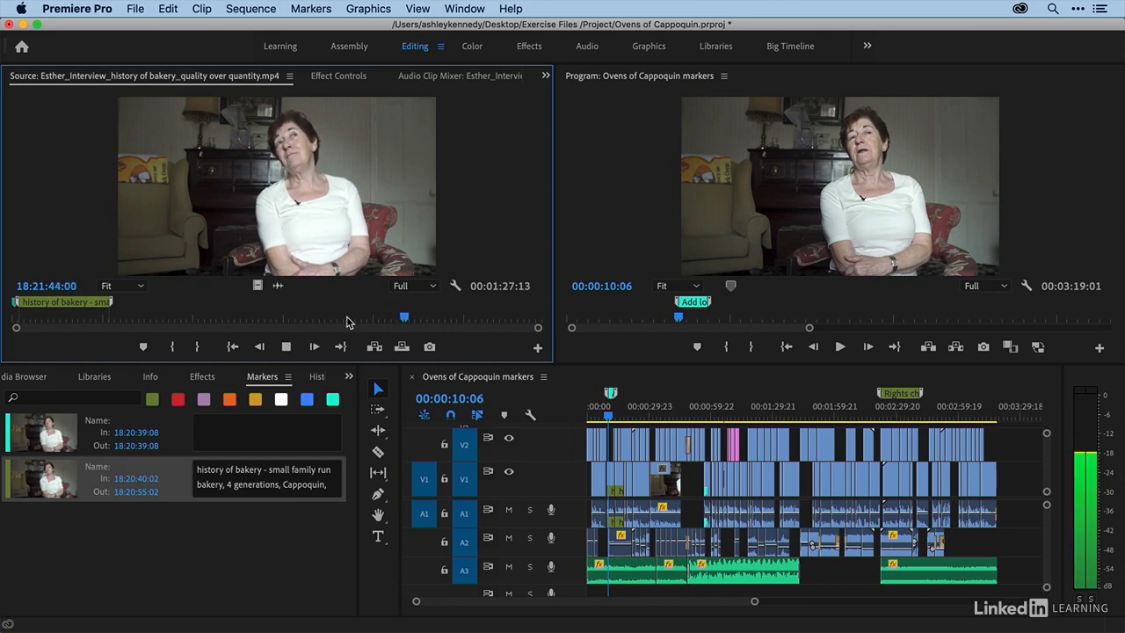
key("m")
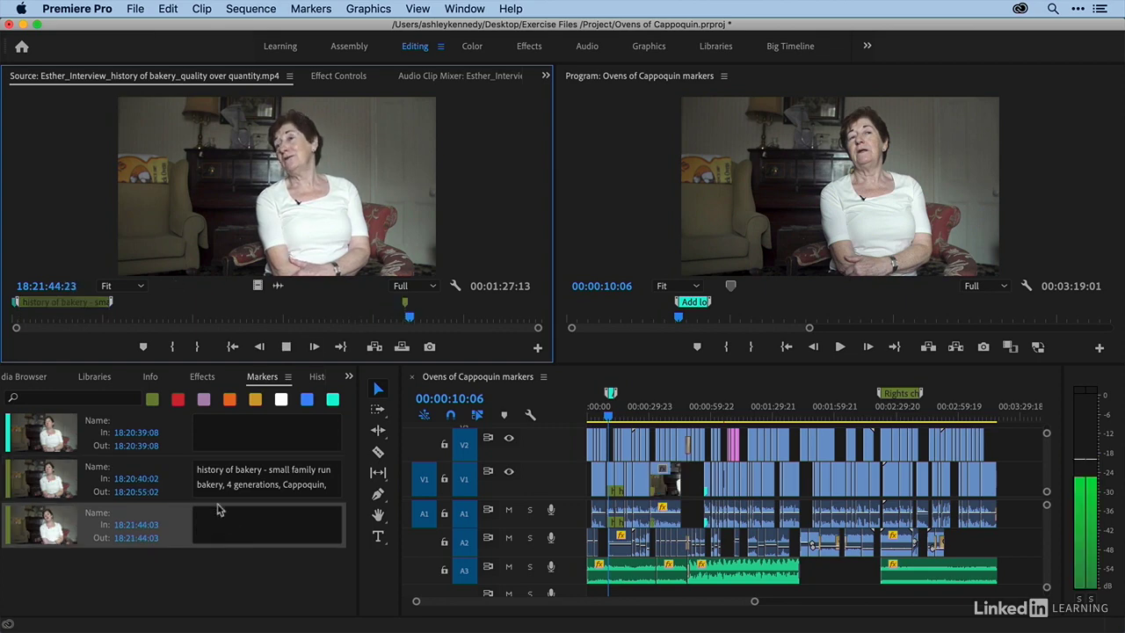
- Give the clip marker at 18:21:44:03 the comment "motto is "small is beautiful" - quality over quantity"
left_click(232, 526)
type("motto ")
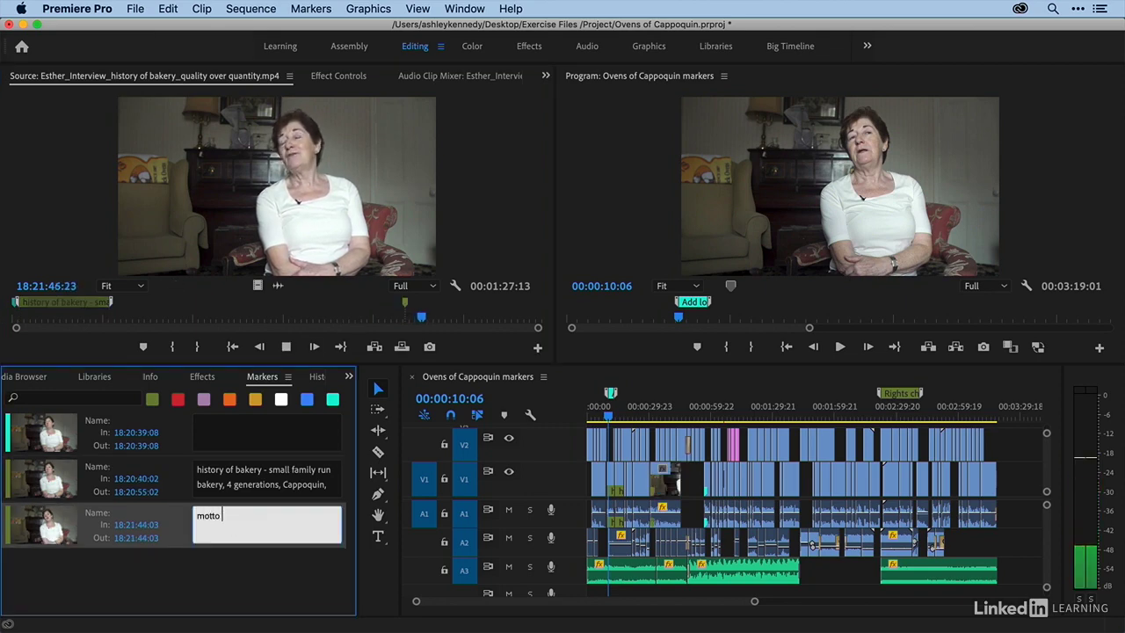
type("is \"small is beautiful")
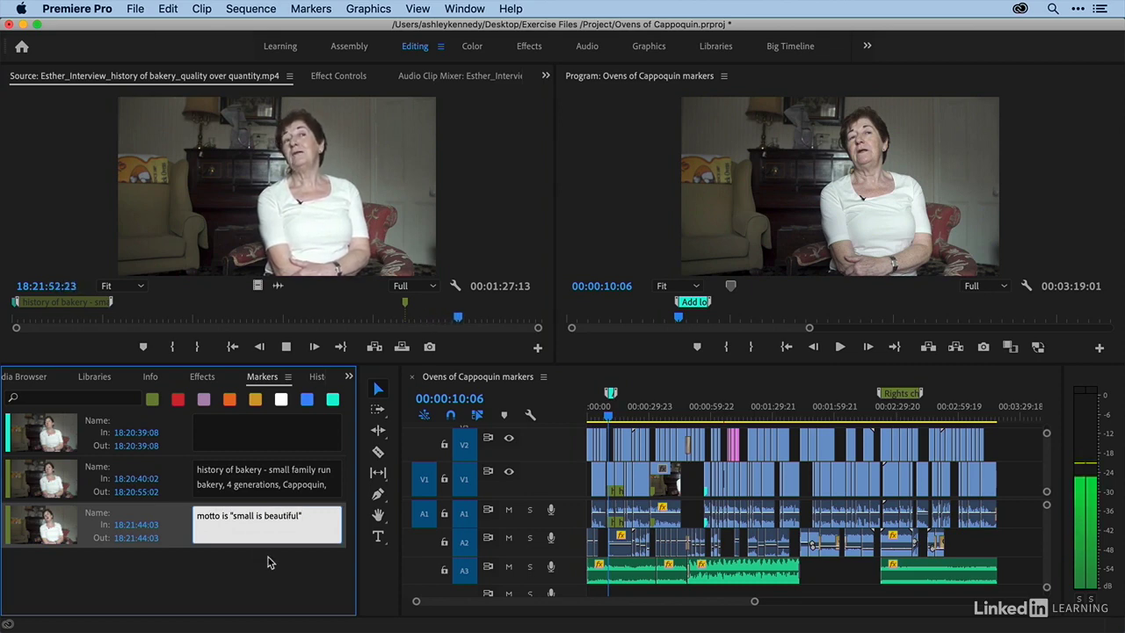
type("- qual")
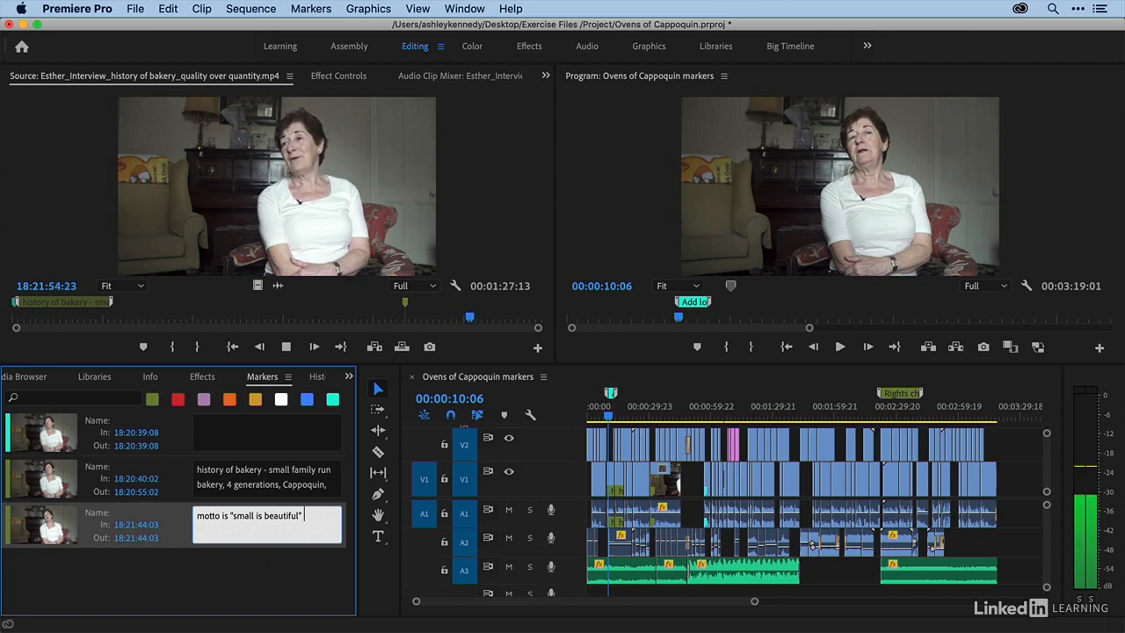
type("ity over quanitity")
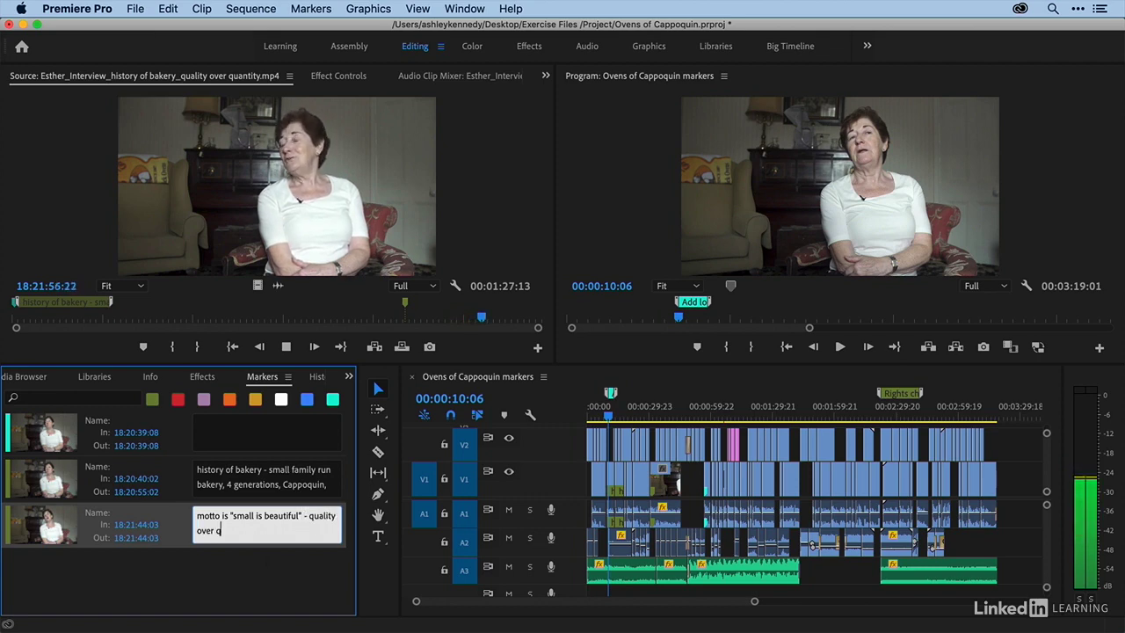
key("BackSpace")
key("BackSpace")
key("BackSpace")
key("BackSpace")
key("BackSpace")
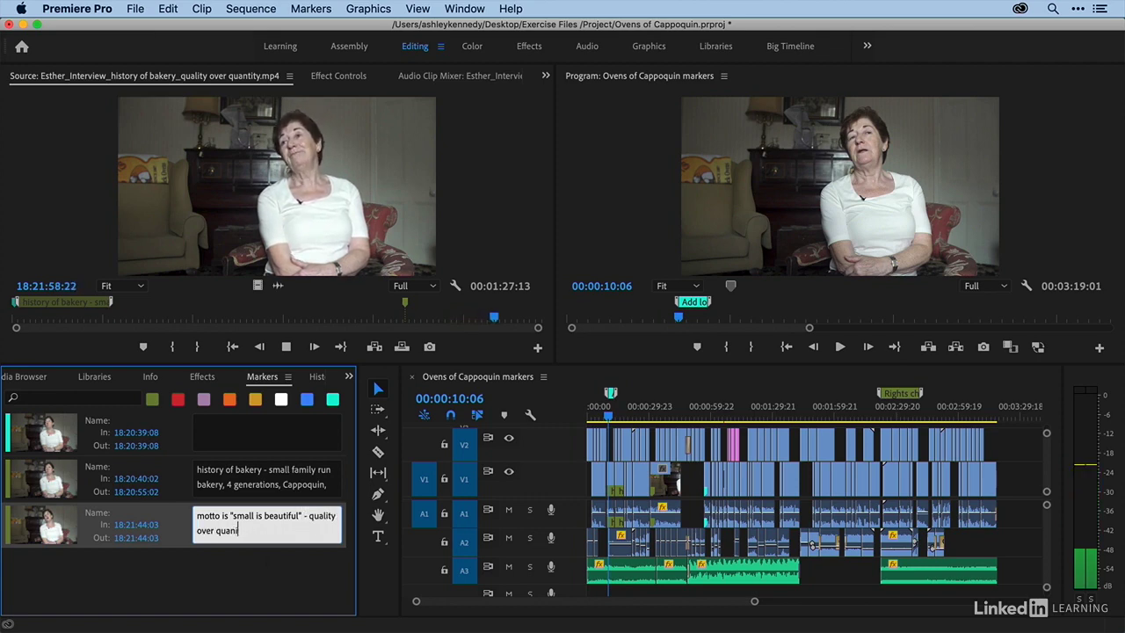
type("tity")
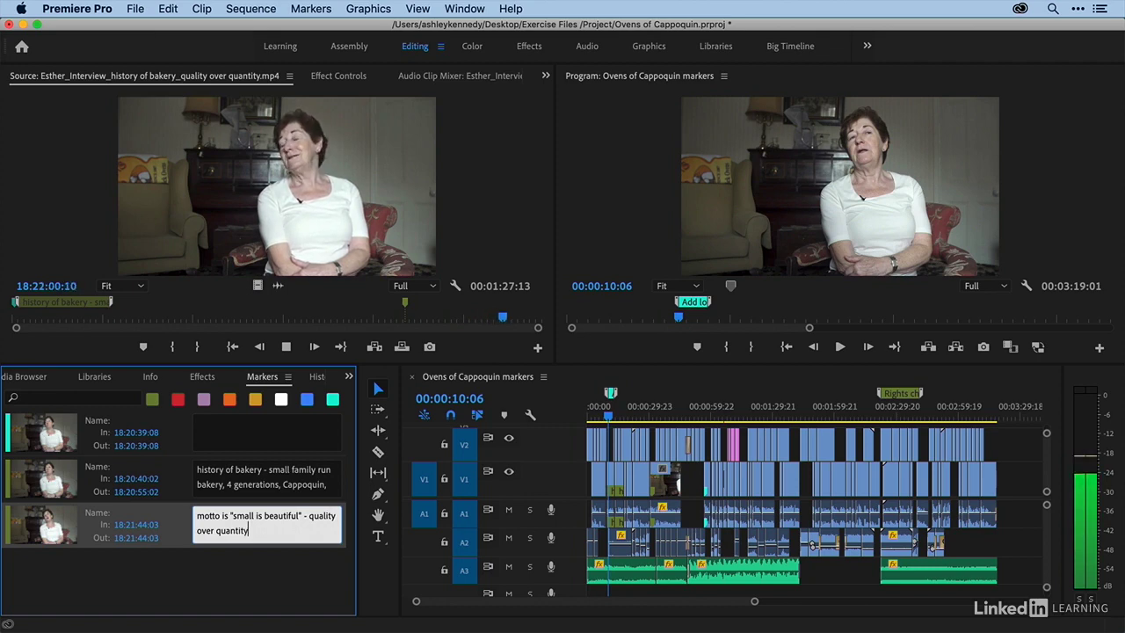
left_click(277, 574)
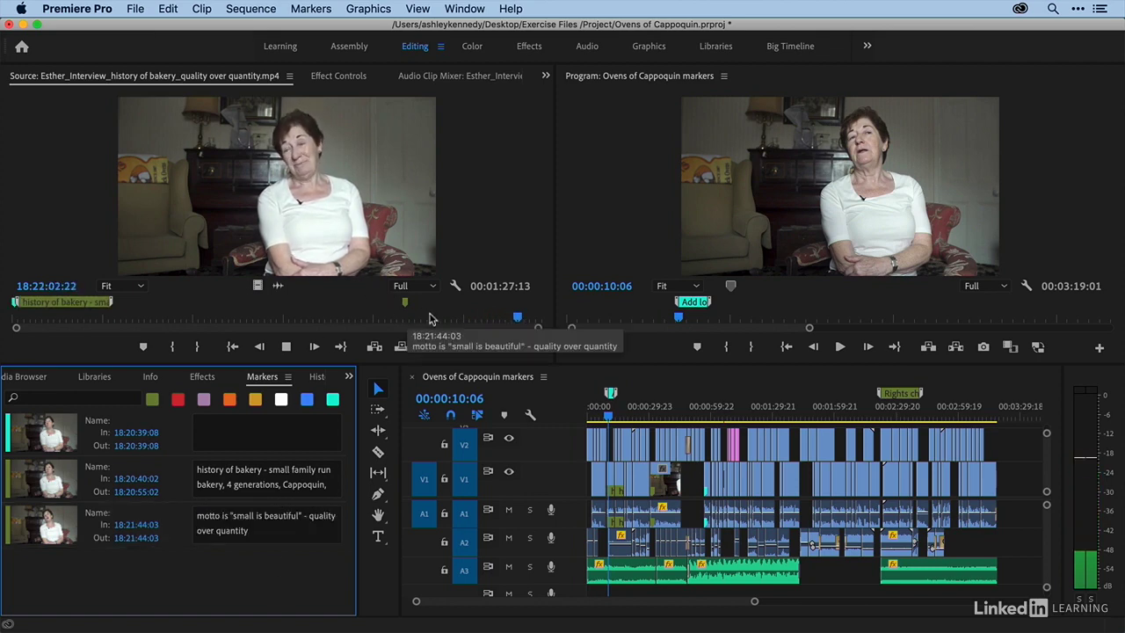
- Stop source playback at 18:22:03:07 and extend the "motto" clip marker's out point to that time
left_click(518, 322)
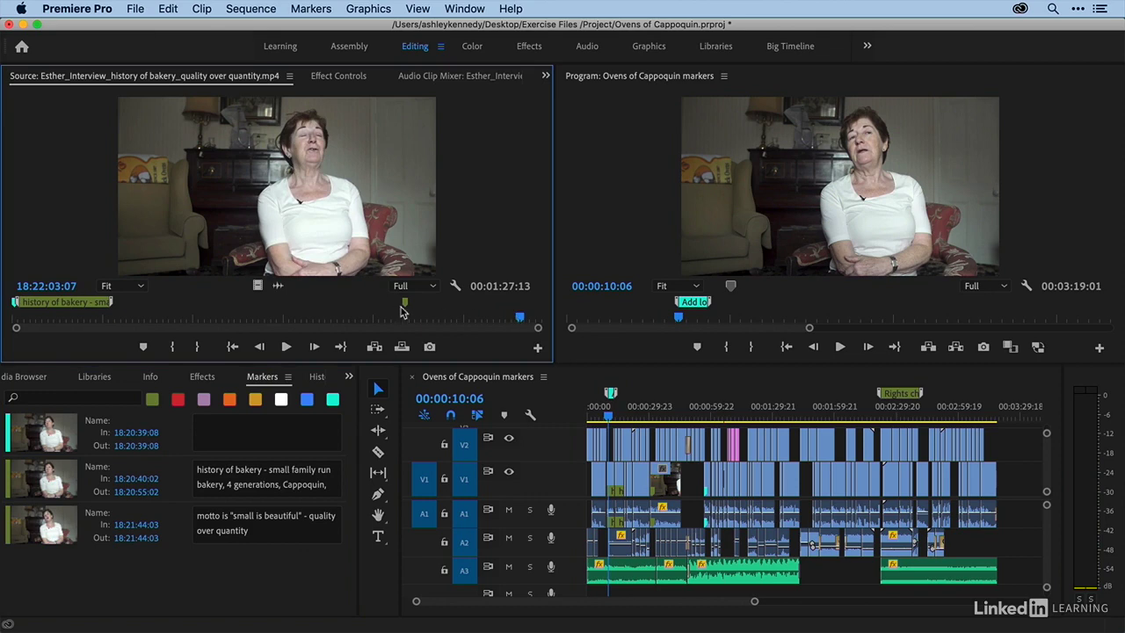
left_click_drag(404, 303, 522, 307)
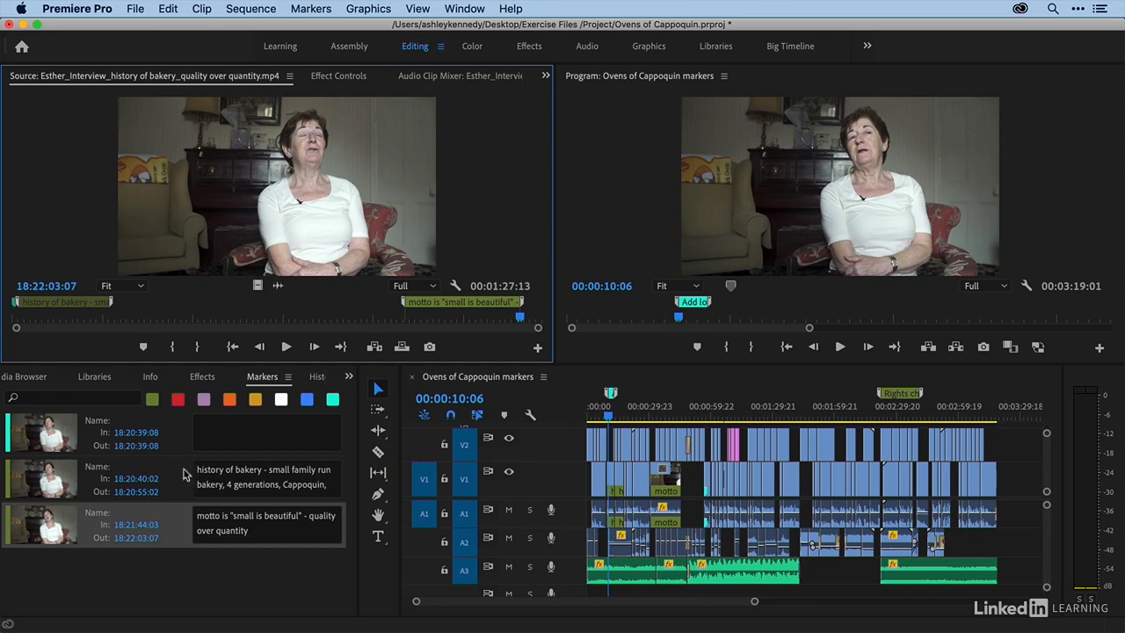
- Activate the Ovens of Cappoquin markers sequence and inspect the clip markers on its interview clips up close
left_click(613, 419)
key("equal")
key("equal")
key("equal")
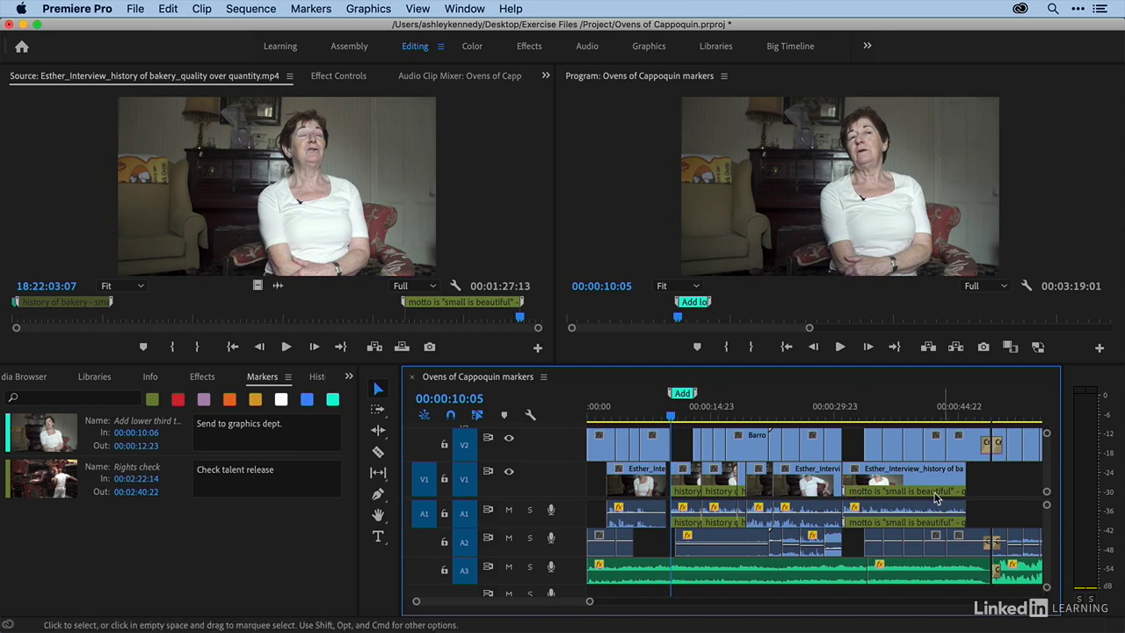
- Turn off the display of clip markers in the timeline and turn it back on
left_click(530, 414)
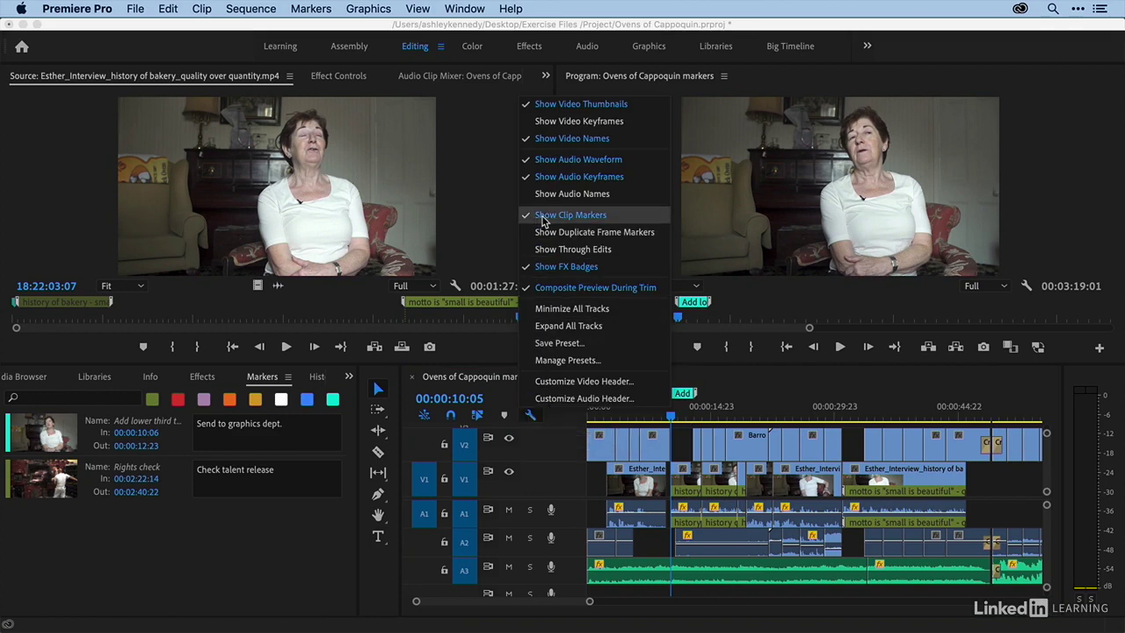
left_click(544, 220)
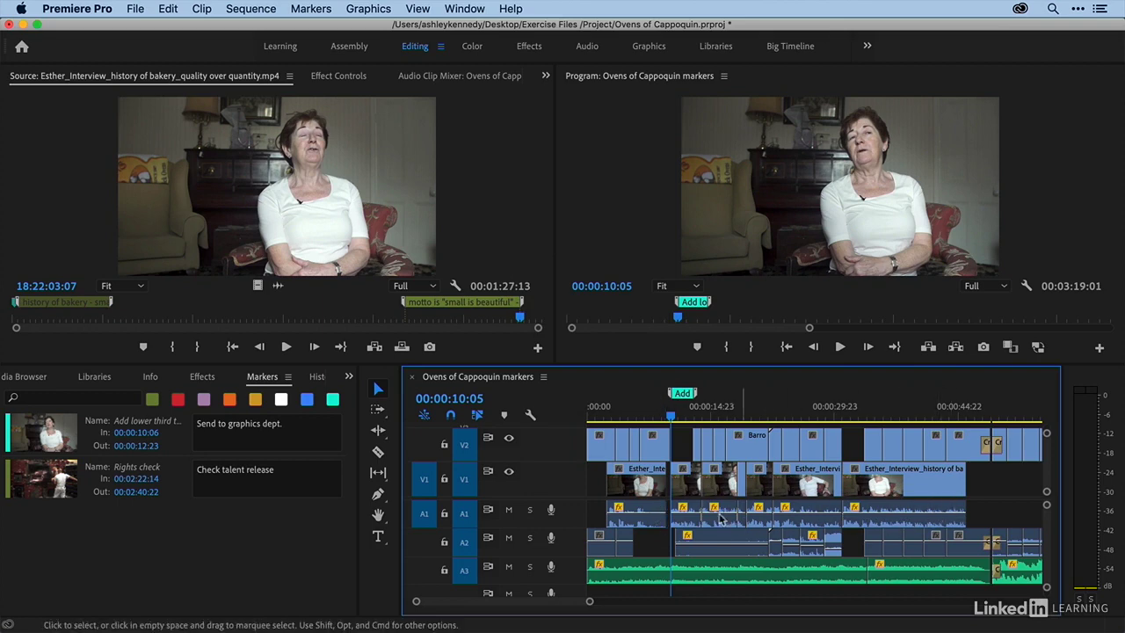
left_click(530, 418)
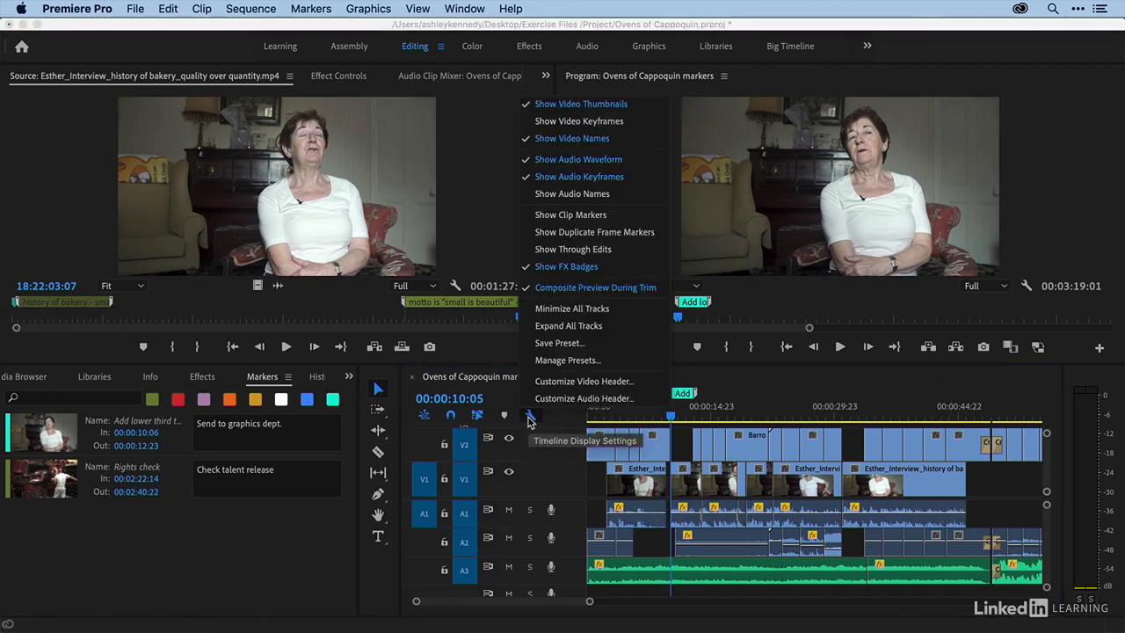
left_click(557, 219)
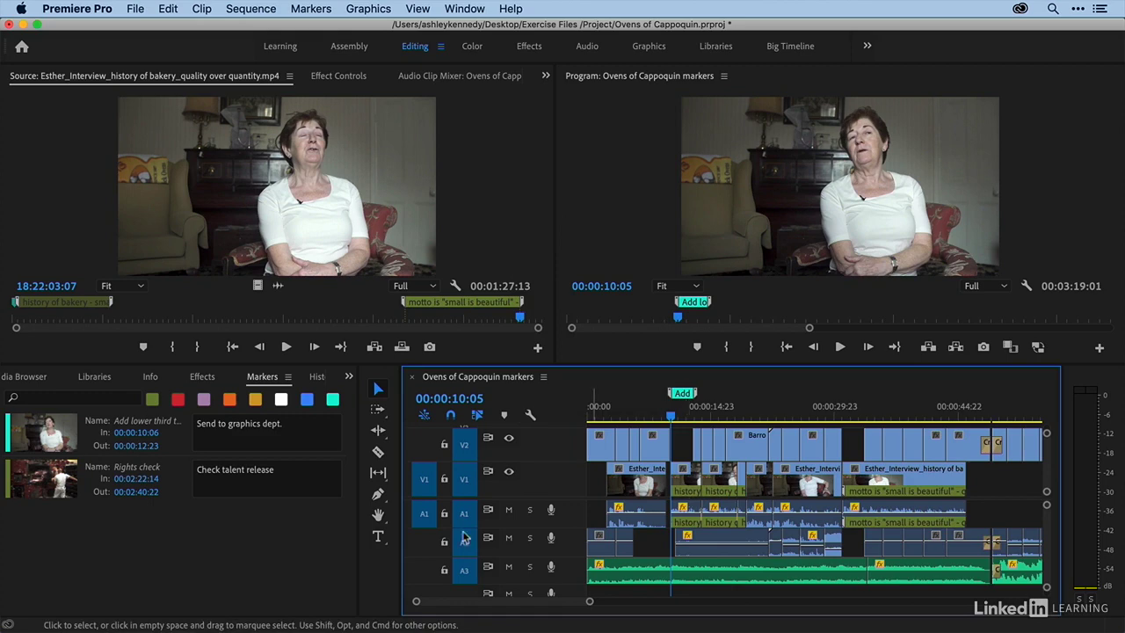
- Filter the sequence's marker list by cyan and by green in turn, clearing each color filter
left_click(203, 570)
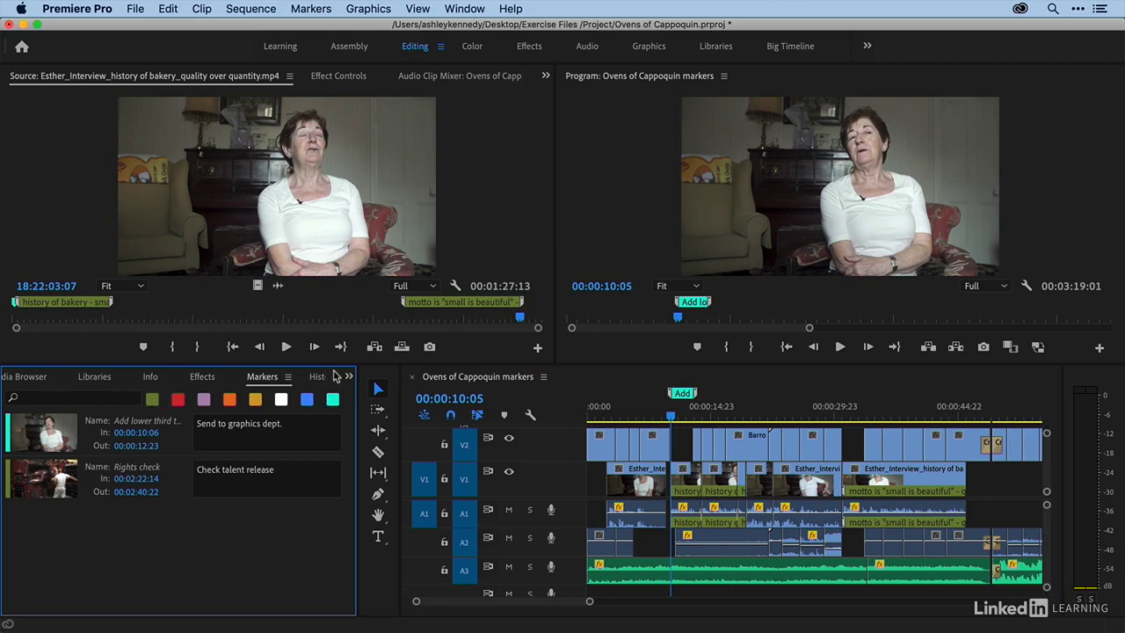
left_click(334, 400)
left_click(333, 400)
left_click(153, 400)
left_click(153, 400)
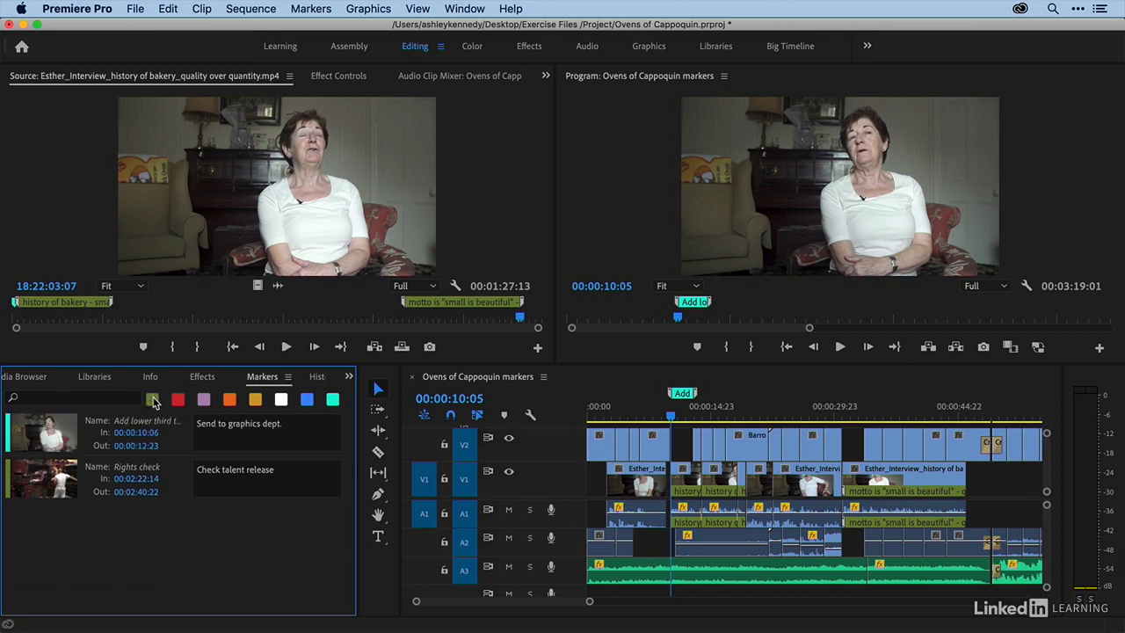